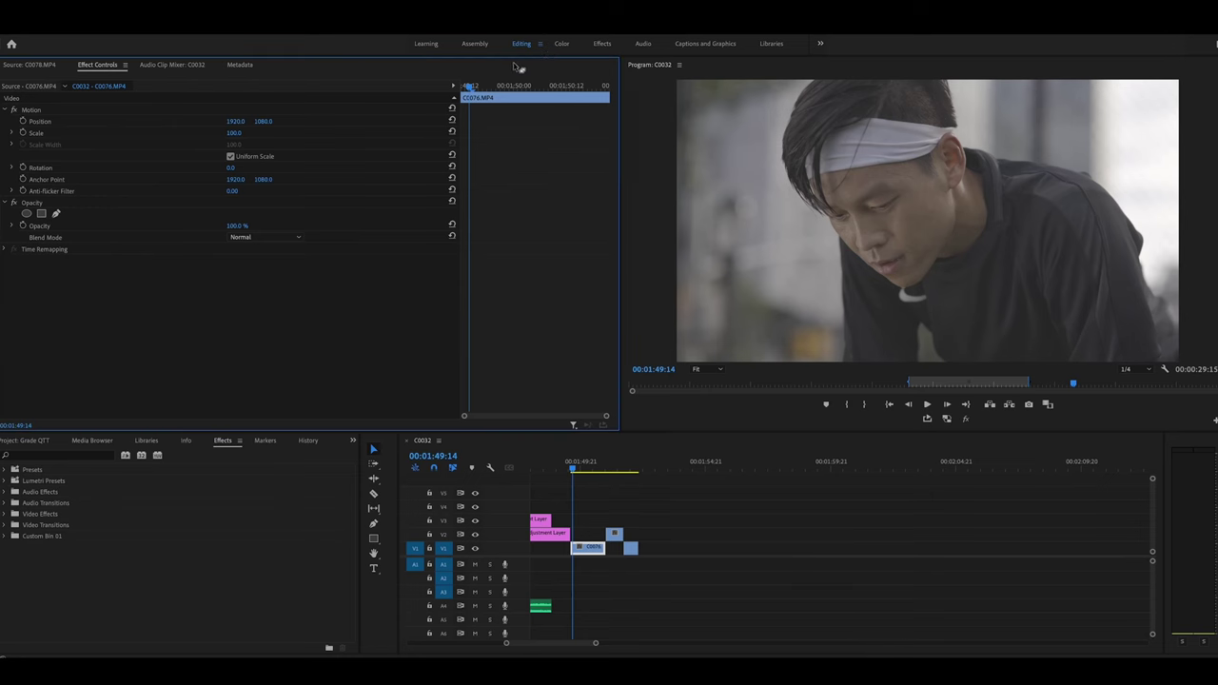
- In the Color workspace, cool clip C0076's Temperature to -4.9 in Basic Correction
{"action": "left_click", "coordinate": [569, 44]}
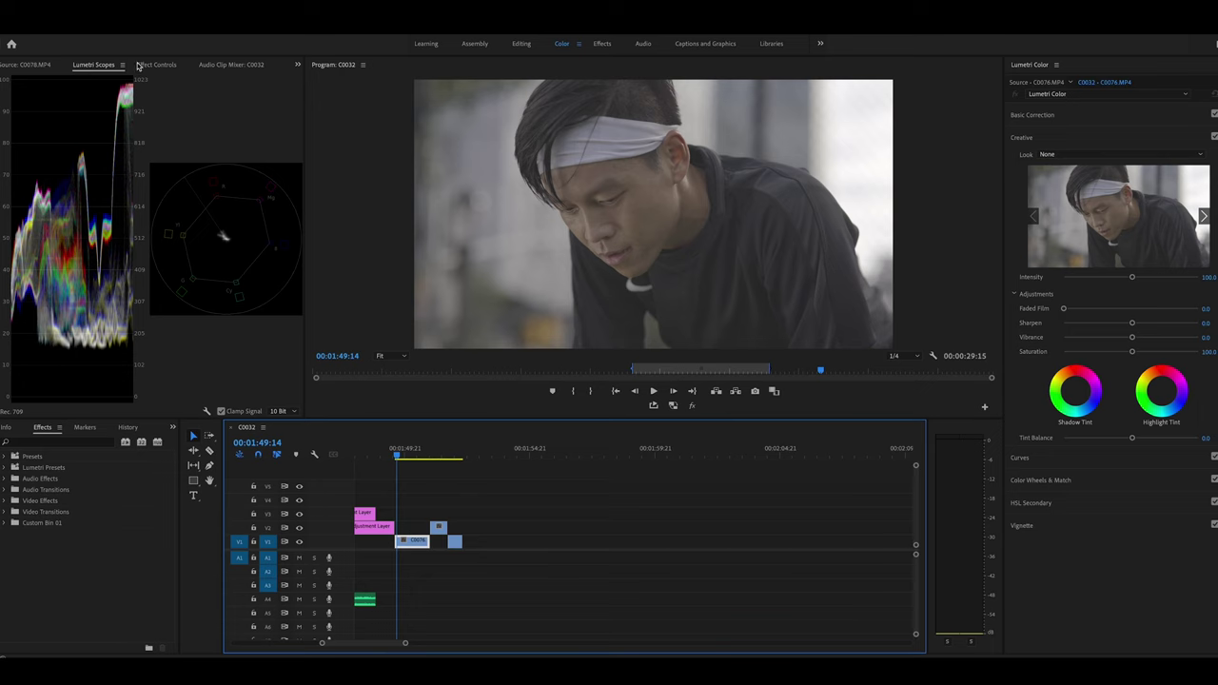
{"action": "left_click", "coordinate": [107, 65]}
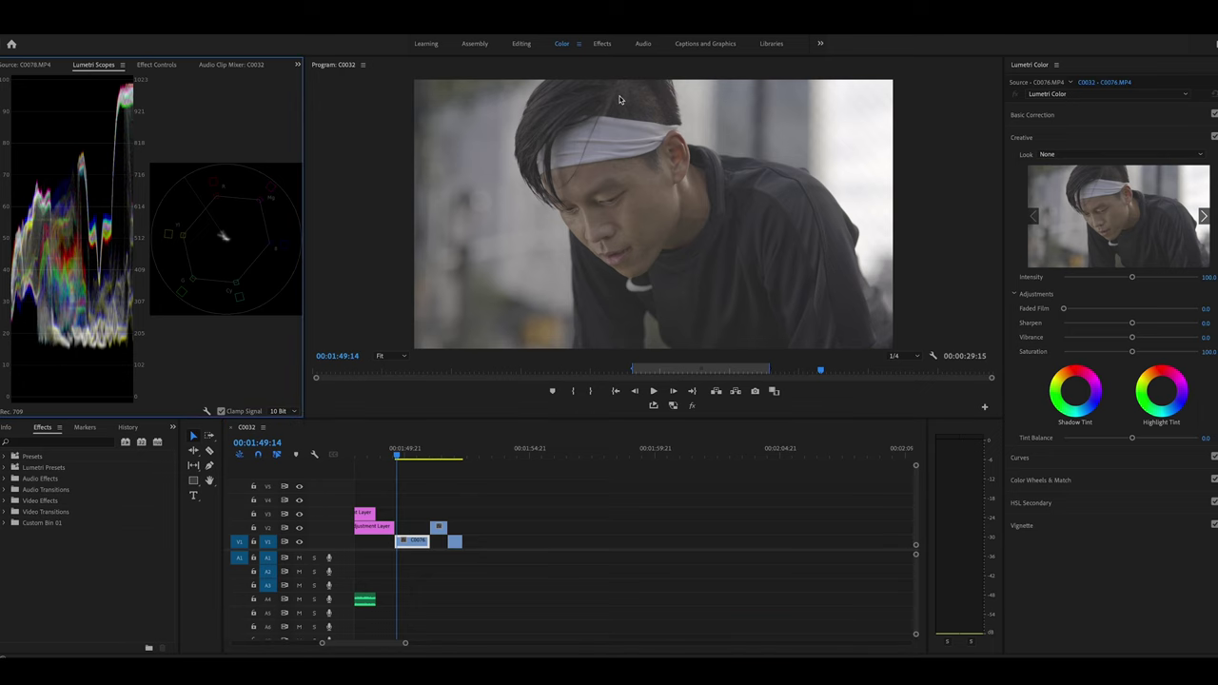
{"action": "left_click", "coordinate": [1089, 115]}
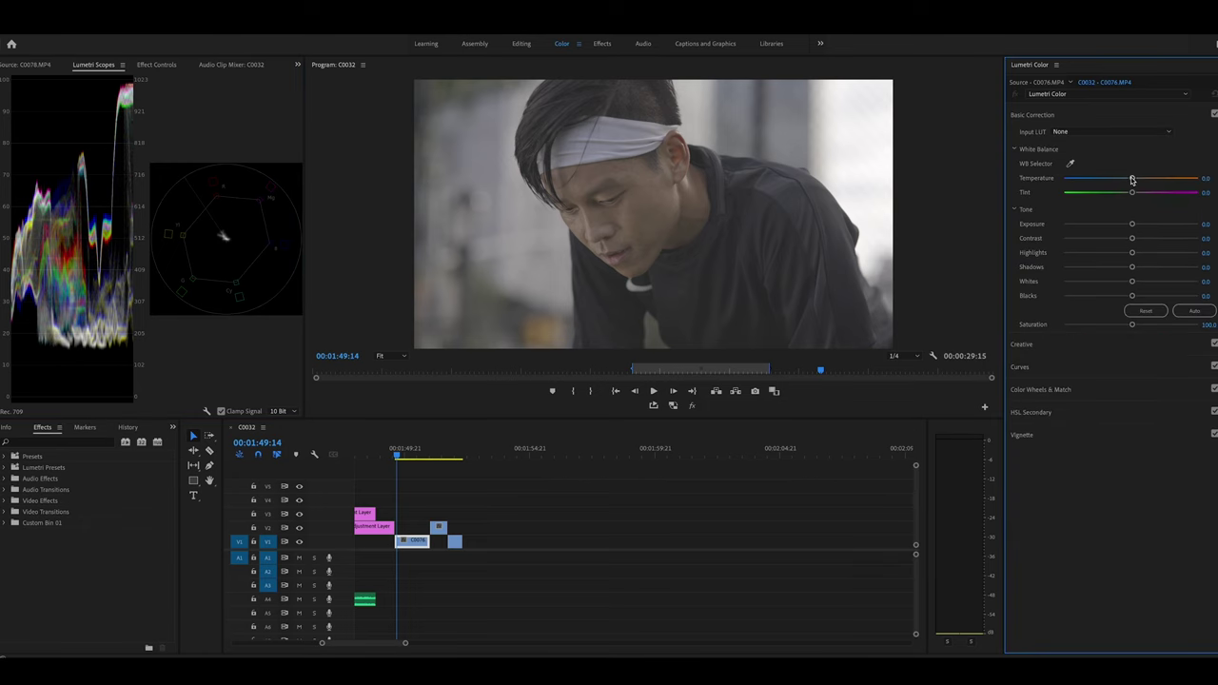
{"action": "left_click_drag", "start_coordinate": [1133, 179], "coordinate": [1126, 180]}
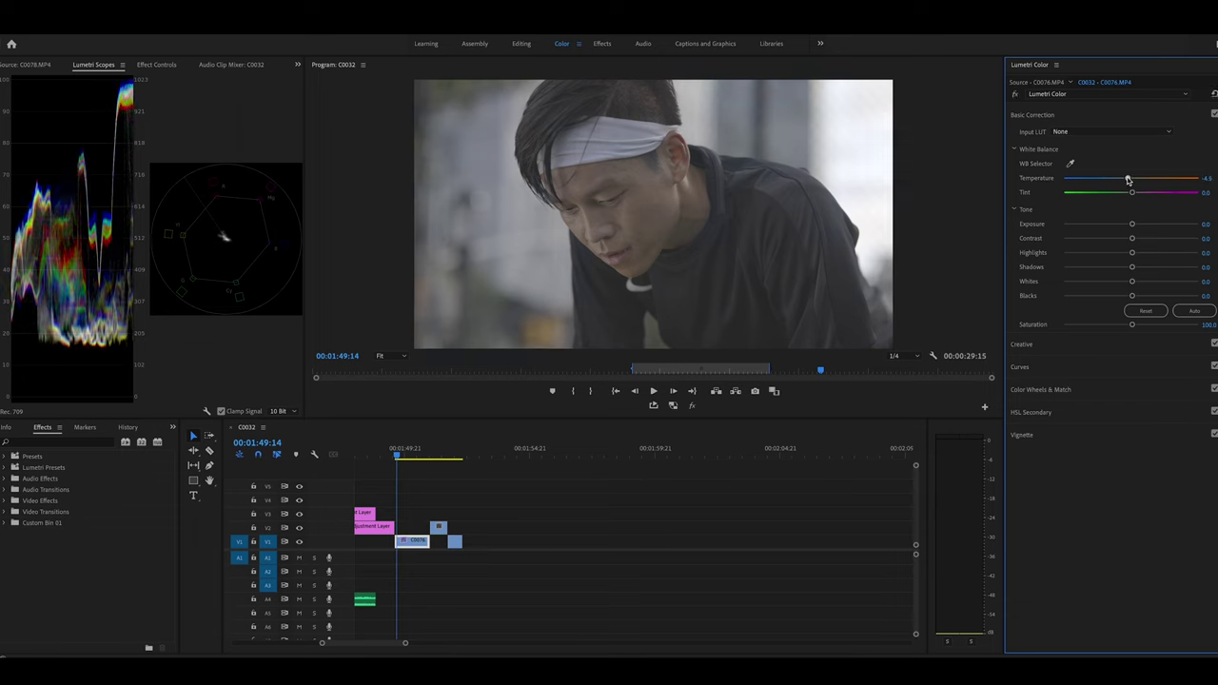
{"action": "left_click_drag", "start_coordinate": [1128, 179], "coordinate": [1127, 179]}
- Deepen Shadows to -49.2 and Blacks to -15.6, and raise Saturation to 126.1
{"action": "left_click_drag", "start_coordinate": [1132, 272], "coordinate": [1120, 298]}
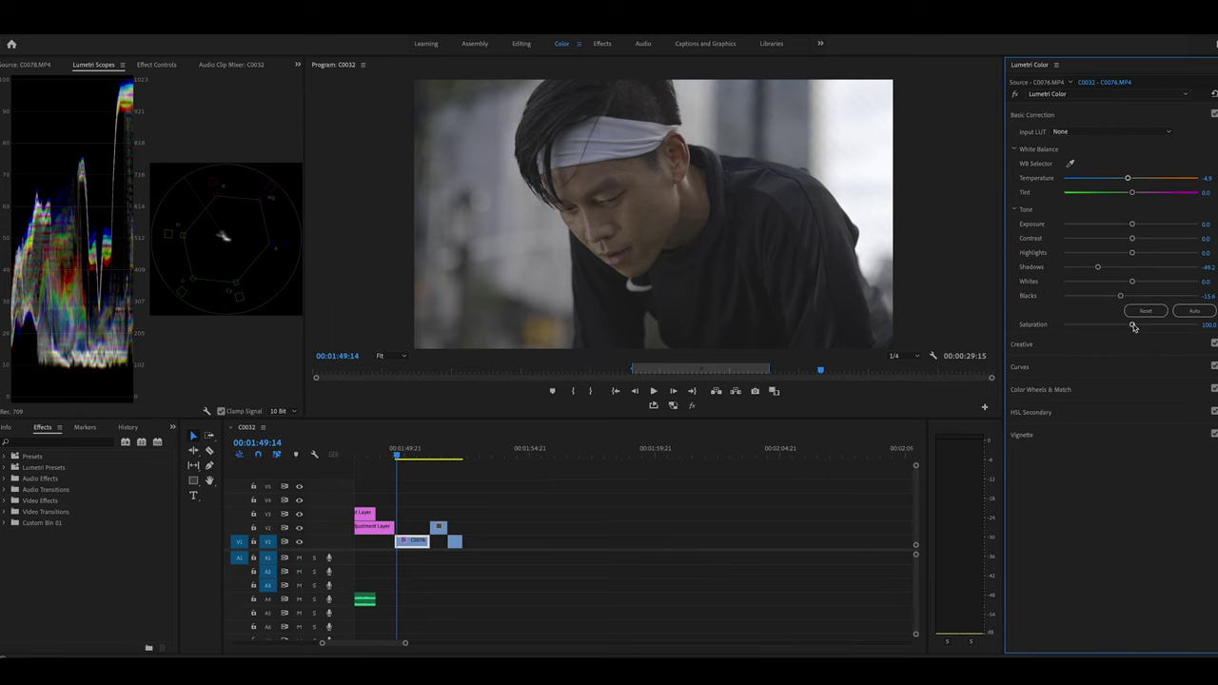
{"action": "left_click_drag", "start_coordinate": [1132, 325], "coordinate": [1138, 325]}
{"action": "left_click", "coordinate": [1147, 327]}
{"action": "left_click_drag", "start_coordinate": [1147, 327], "coordinate": [1149, 328]}
- Give C0076's RGB curve a gentle S-bend by moving the black point and adding an upper point
{"action": "left_click", "coordinate": [1082, 368]}
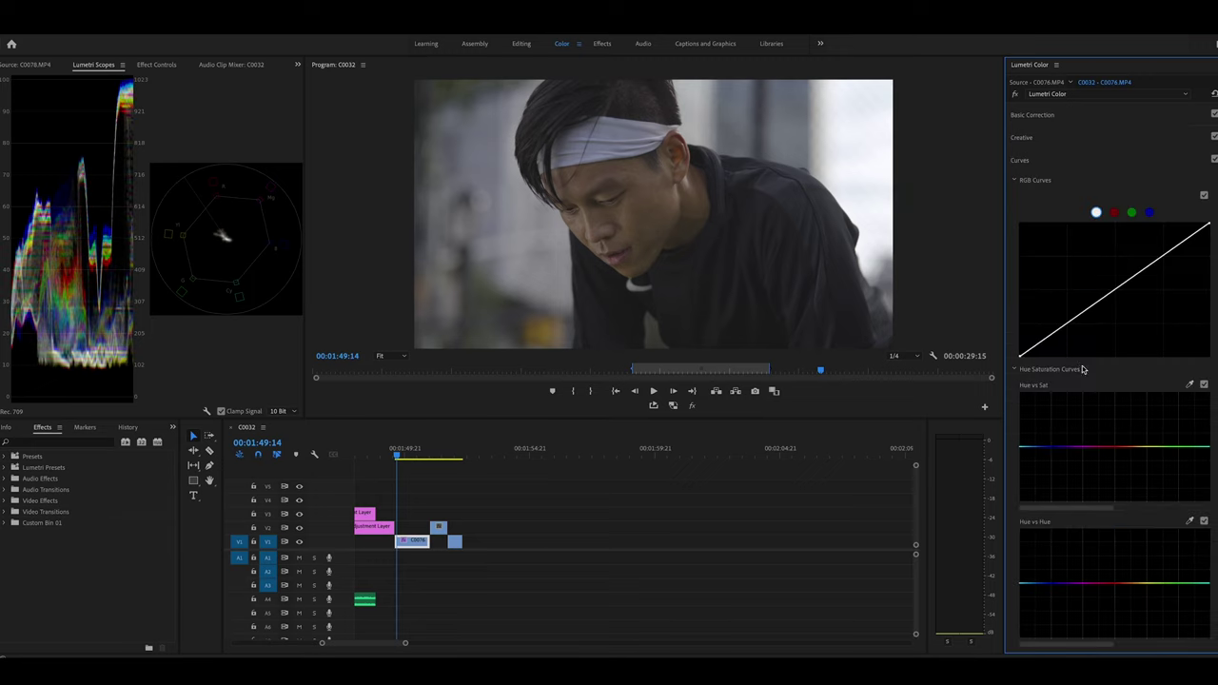
{"action": "left_click", "coordinate": [1060, 168]}
{"action": "left_click", "coordinate": [1054, 145]}
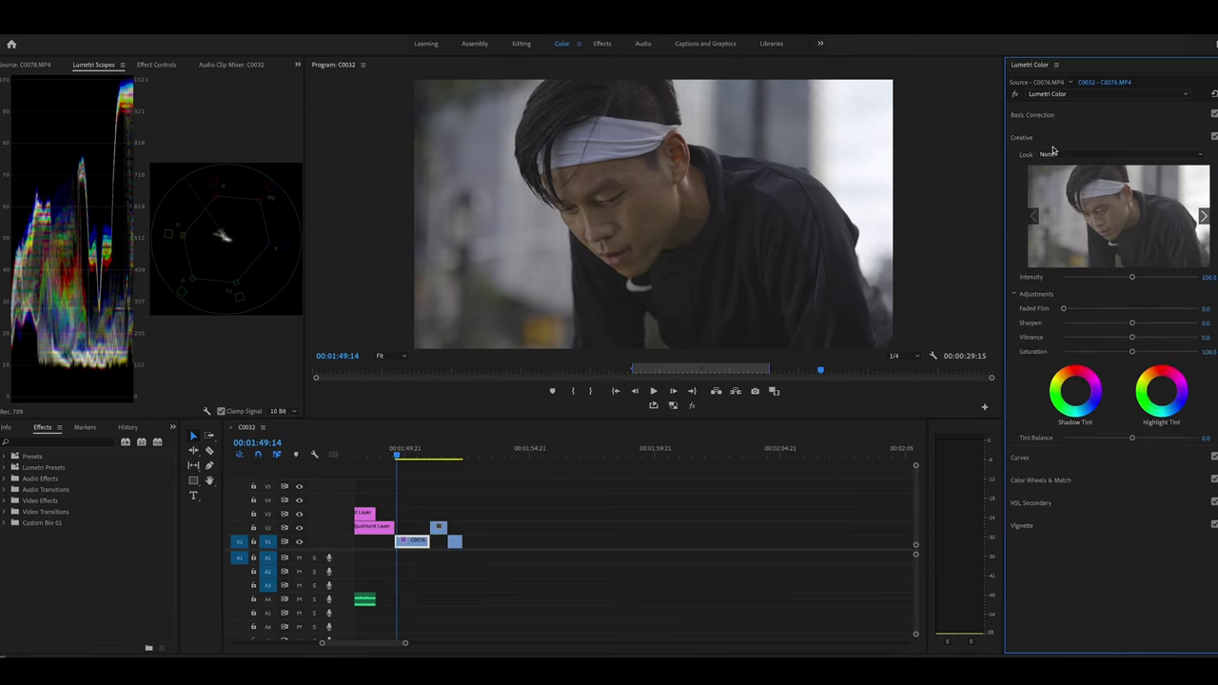
{"action": "left_click", "coordinate": [1053, 148]}
{"action": "left_click", "coordinate": [1041, 161]}
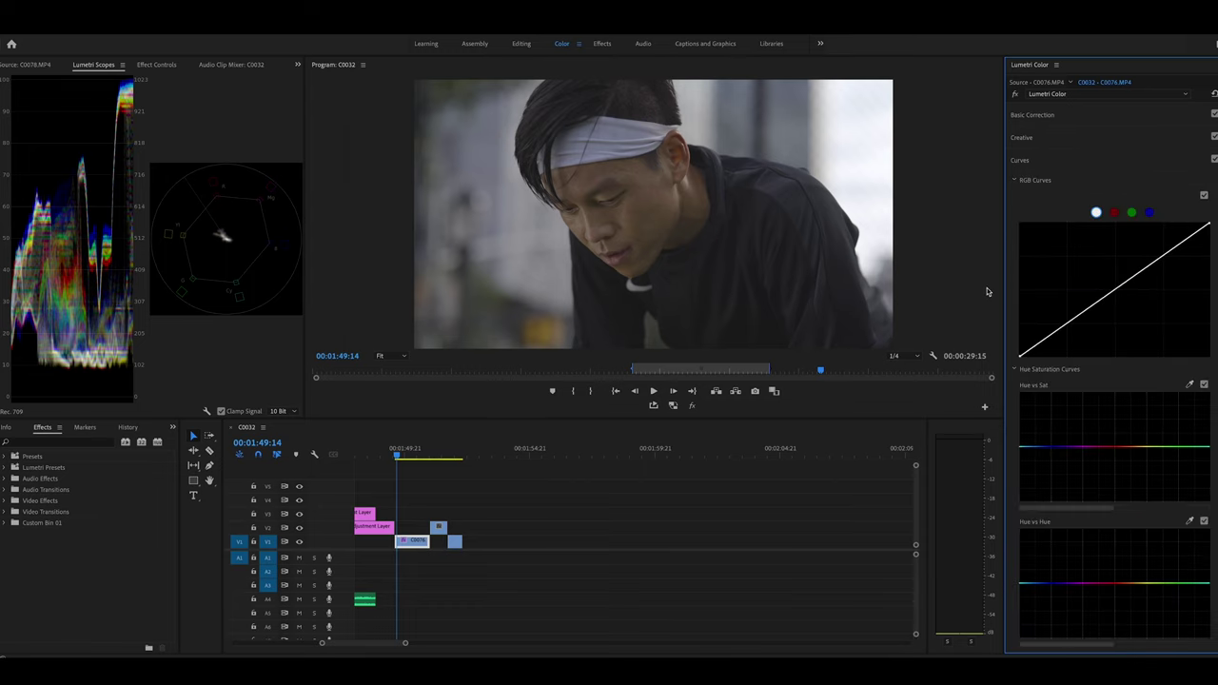
{"action": "left_click", "coordinate": [1033, 352]}
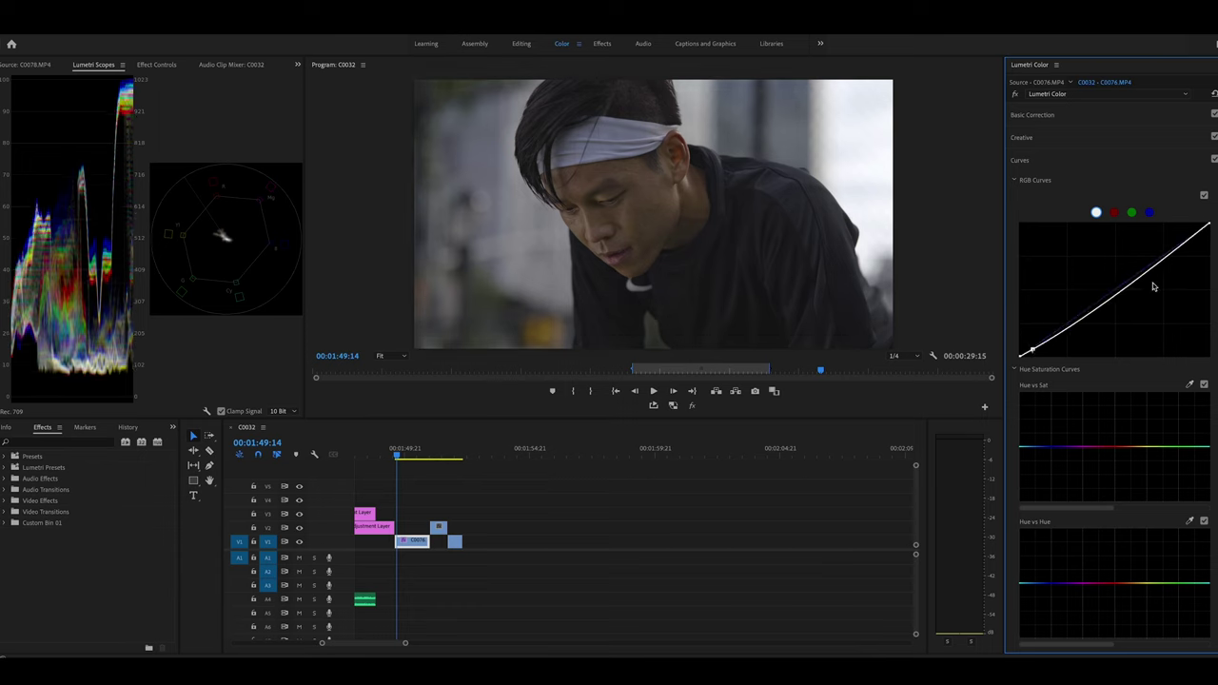
{"action": "left_click_drag", "start_coordinate": [1032, 352], "coordinate": [1034, 353]}
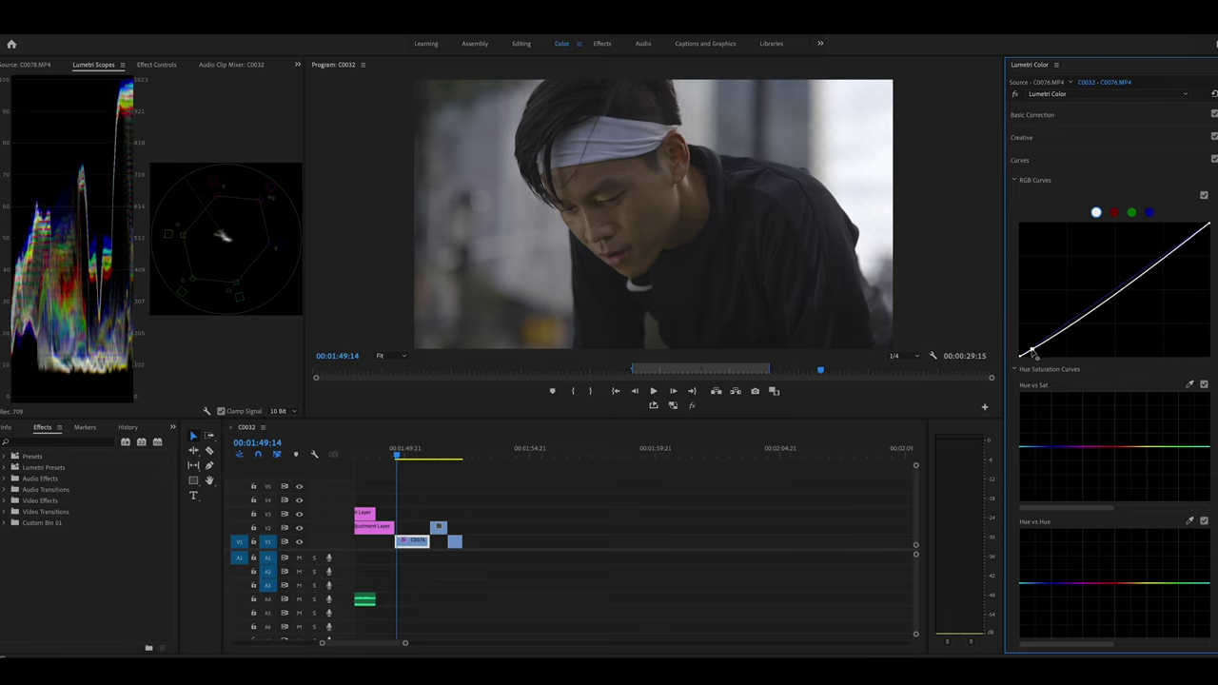
{"action": "left_click", "coordinate": [1154, 263]}
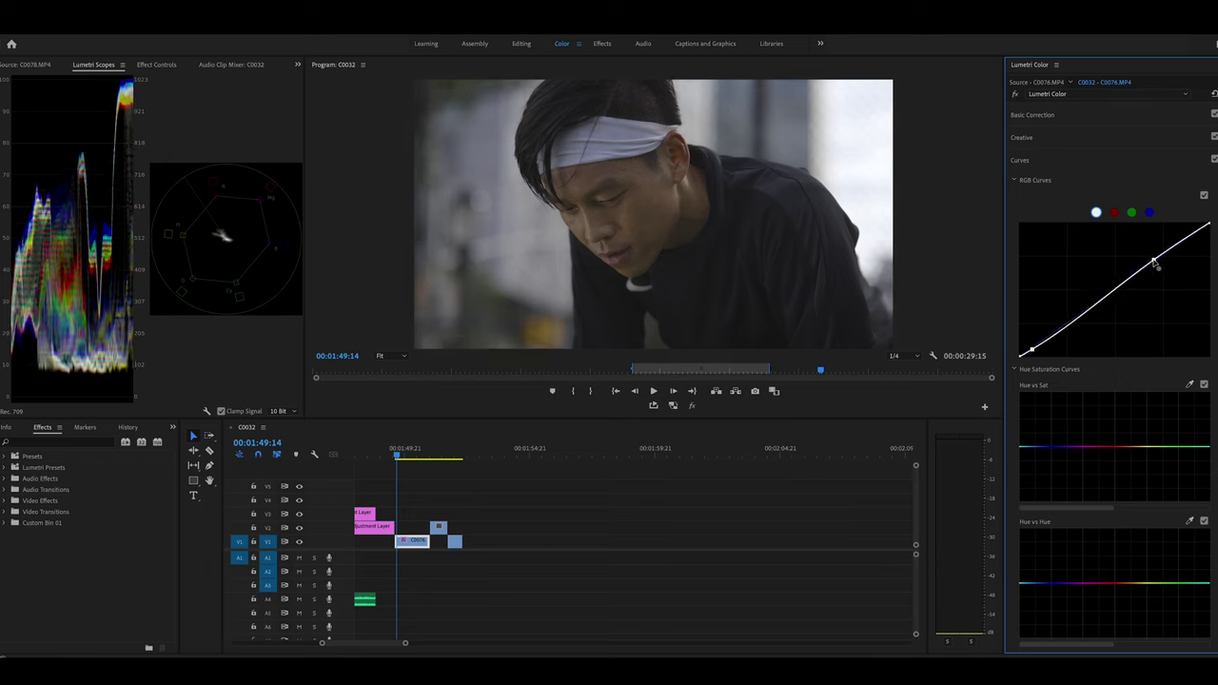
{"action": "left_click", "coordinate": [1053, 160]}
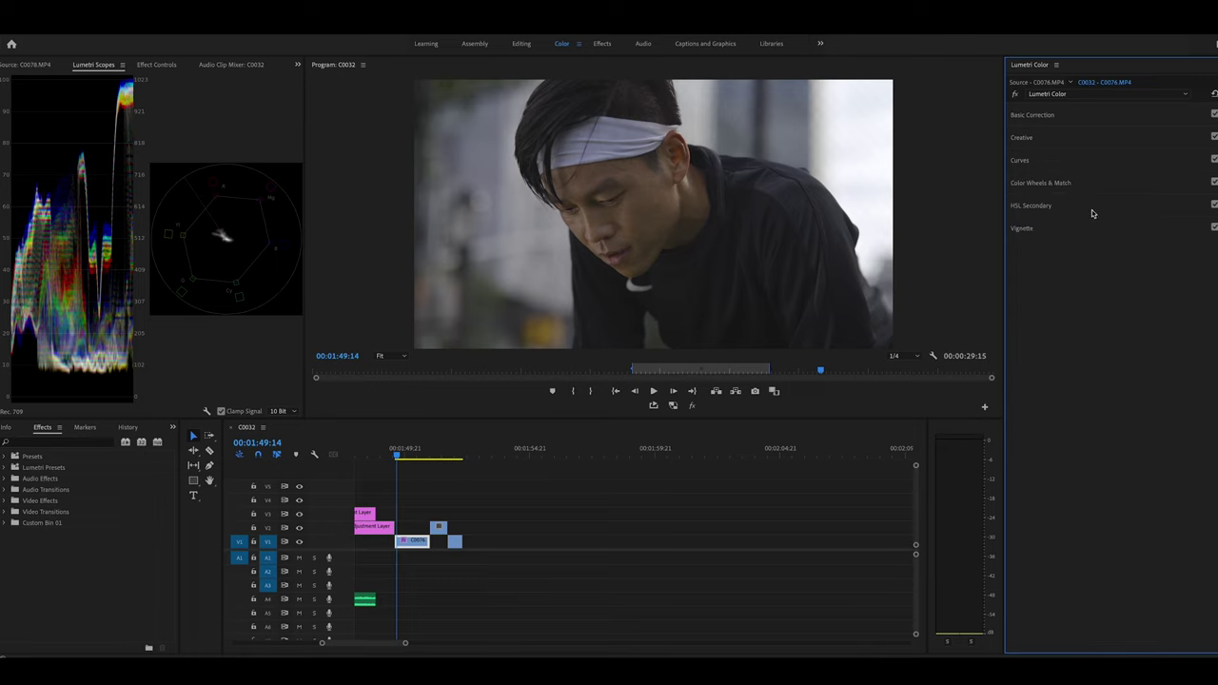
- Shift C0076's Midtones, Shadows and Highlights colour wheels to rebalance its colour
{"action": "left_click", "coordinate": [1085, 185]}
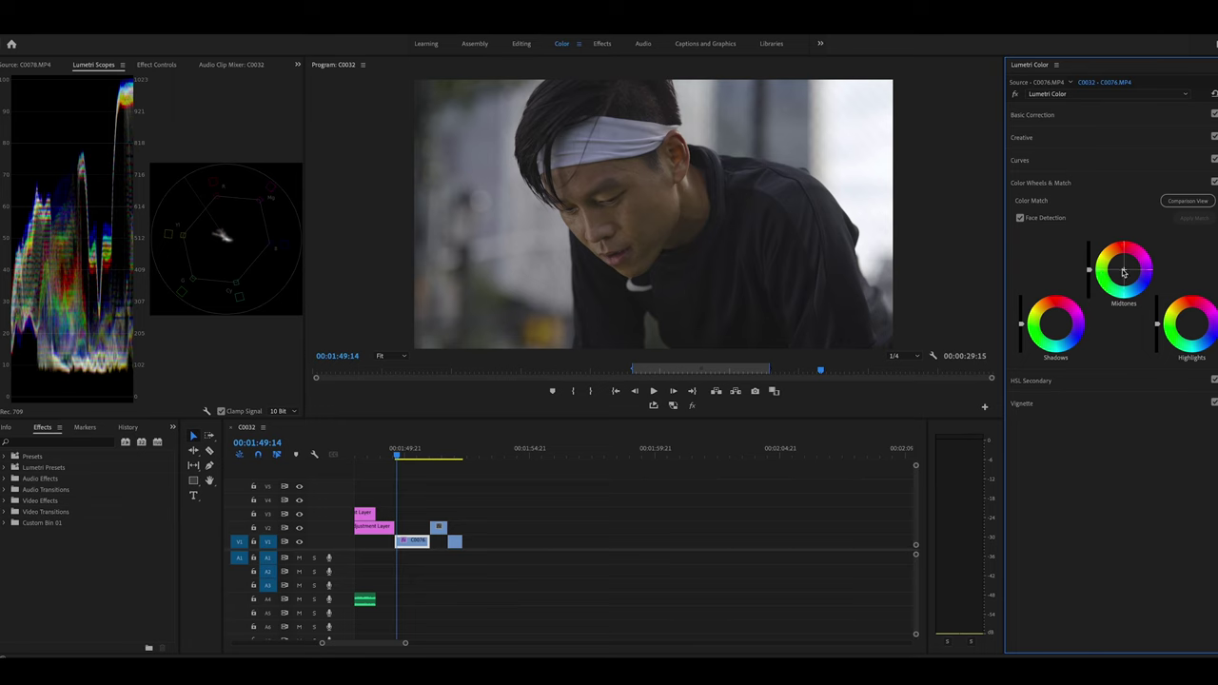
{"action": "left_click_drag", "start_coordinate": [1124, 272], "coordinate": [1125, 268]}
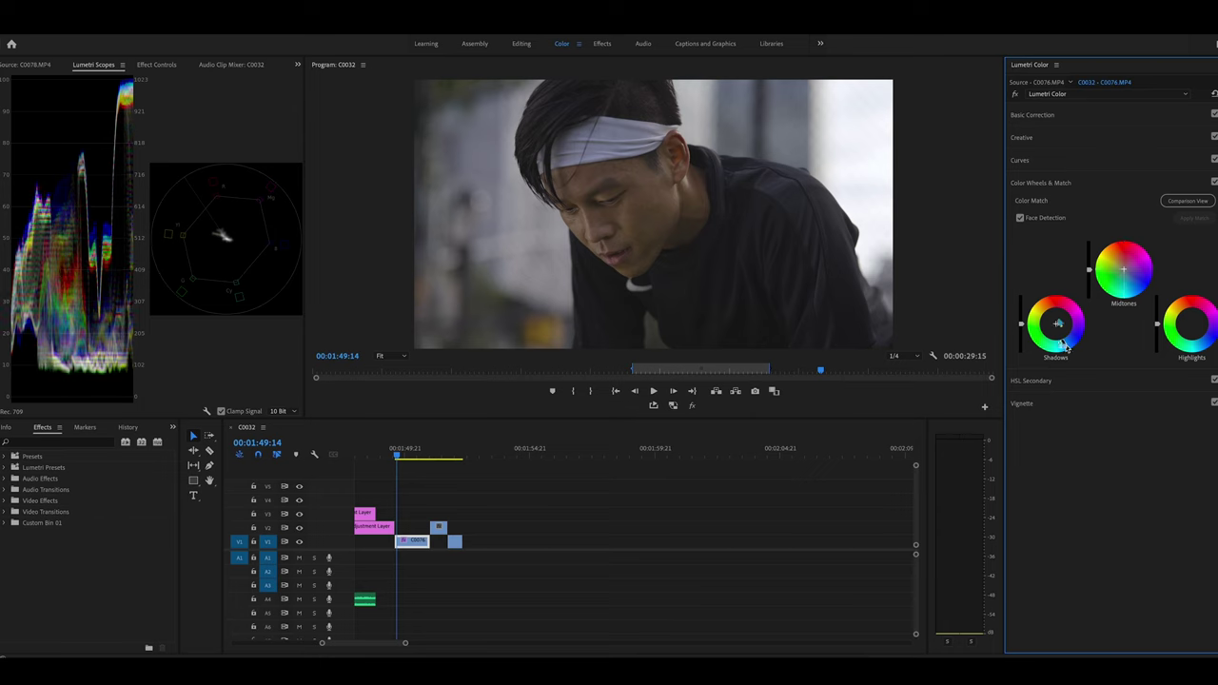
{"action": "left_click_drag", "start_coordinate": [1056, 326], "coordinate": [1056, 325]}
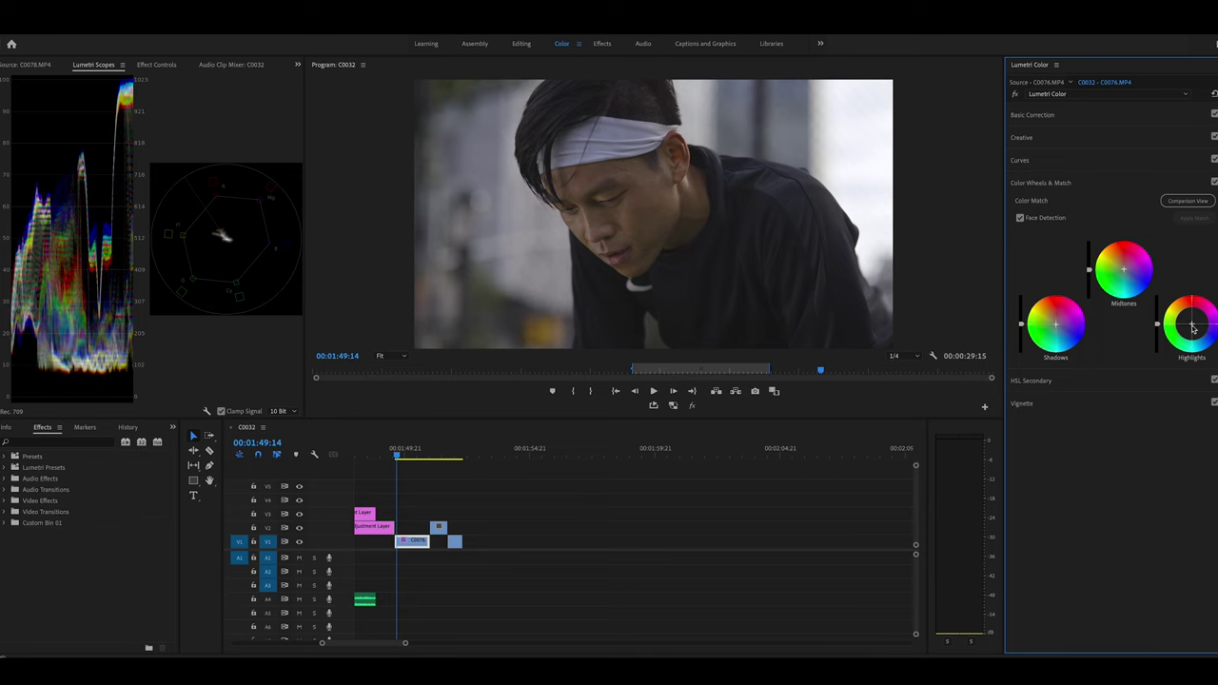
{"action": "left_click_drag", "start_coordinate": [1193, 328], "coordinate": [1192, 324]}
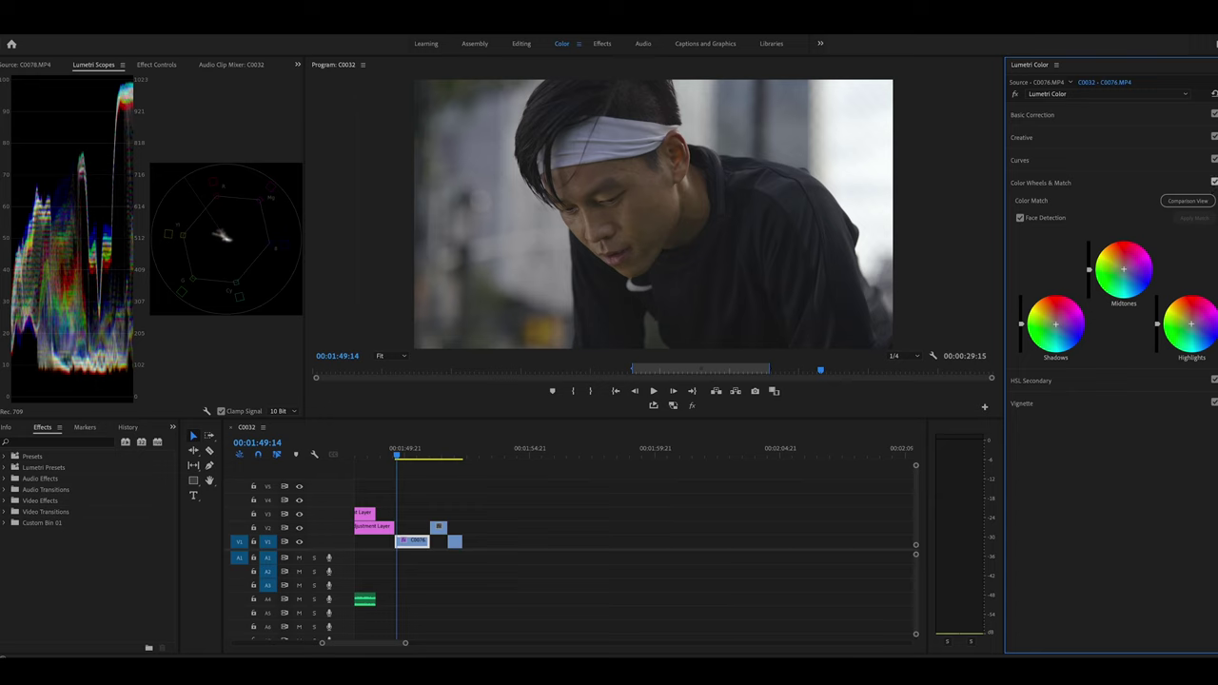
- Toggle the colour wheel grade off and on to compare, then return to the Assembly workspace
{"action": "left_click", "coordinate": [1214, 182]}
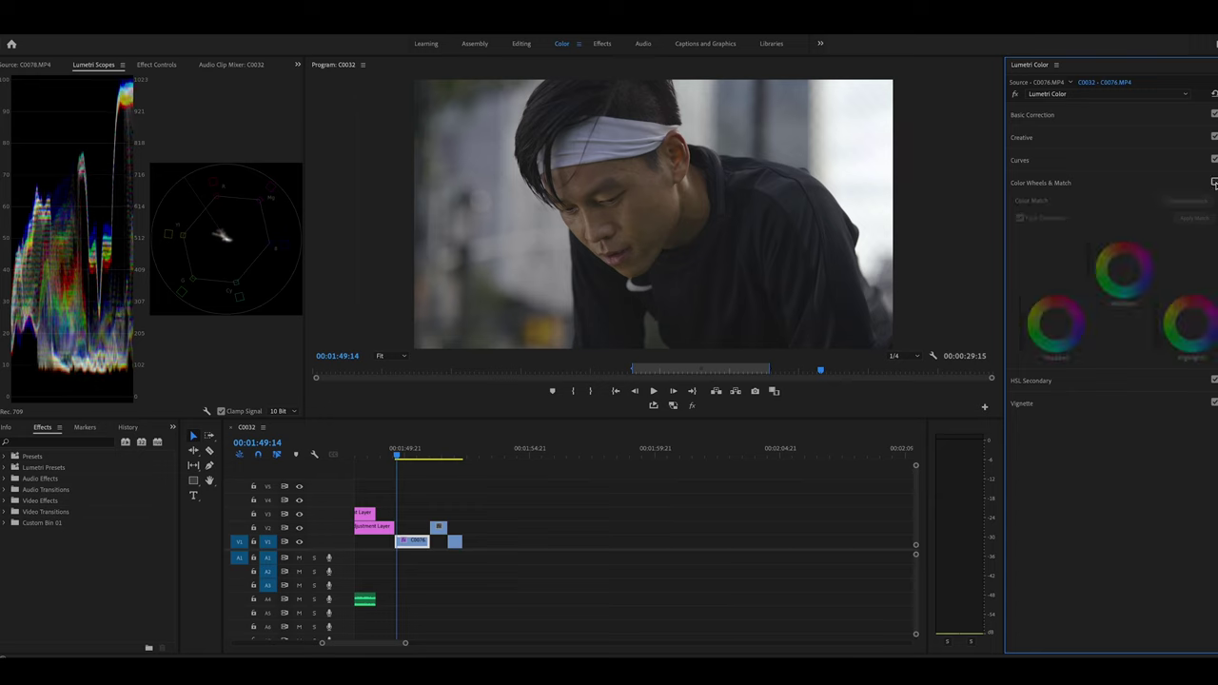
{"action": "left_click", "coordinate": [1215, 181]}
{"action": "left_click", "coordinate": [1214, 182]}
{"action": "left_click", "coordinate": [1214, 182]}
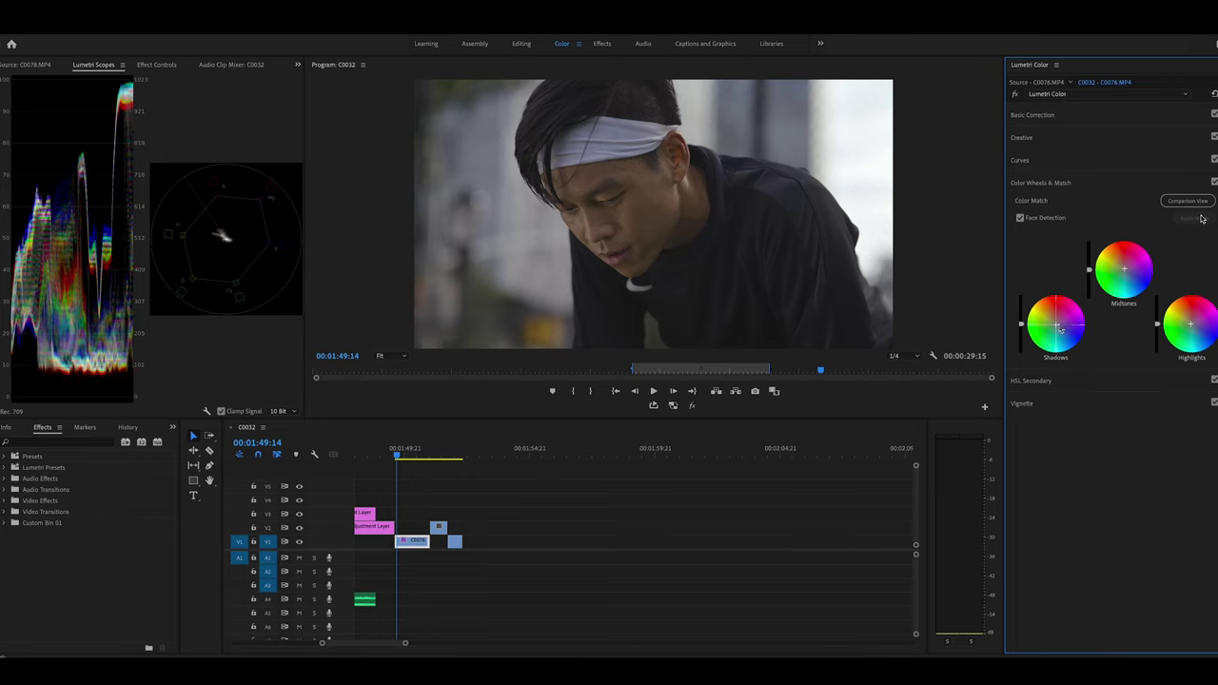
{"action": "left_click", "coordinate": [1214, 180]}
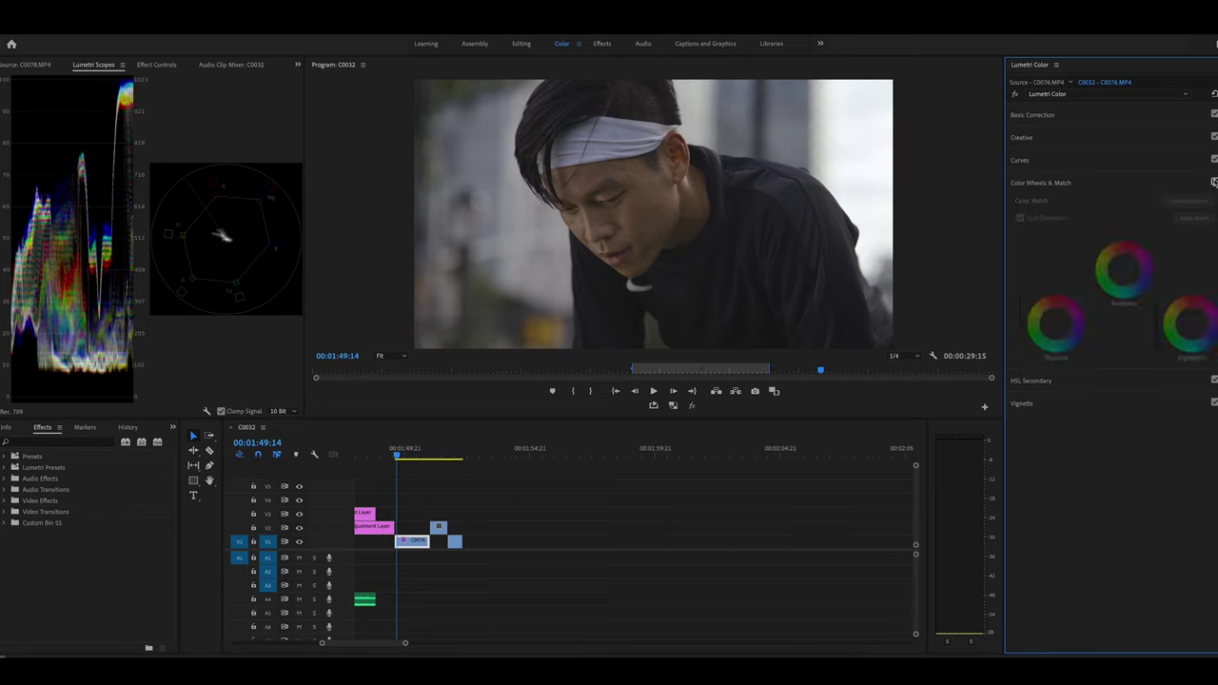
{"action": "left_click", "coordinate": [1214, 180]}
{"action": "left_click", "coordinate": [1214, 180]}
{"action": "left_click", "coordinate": [1214, 181]}
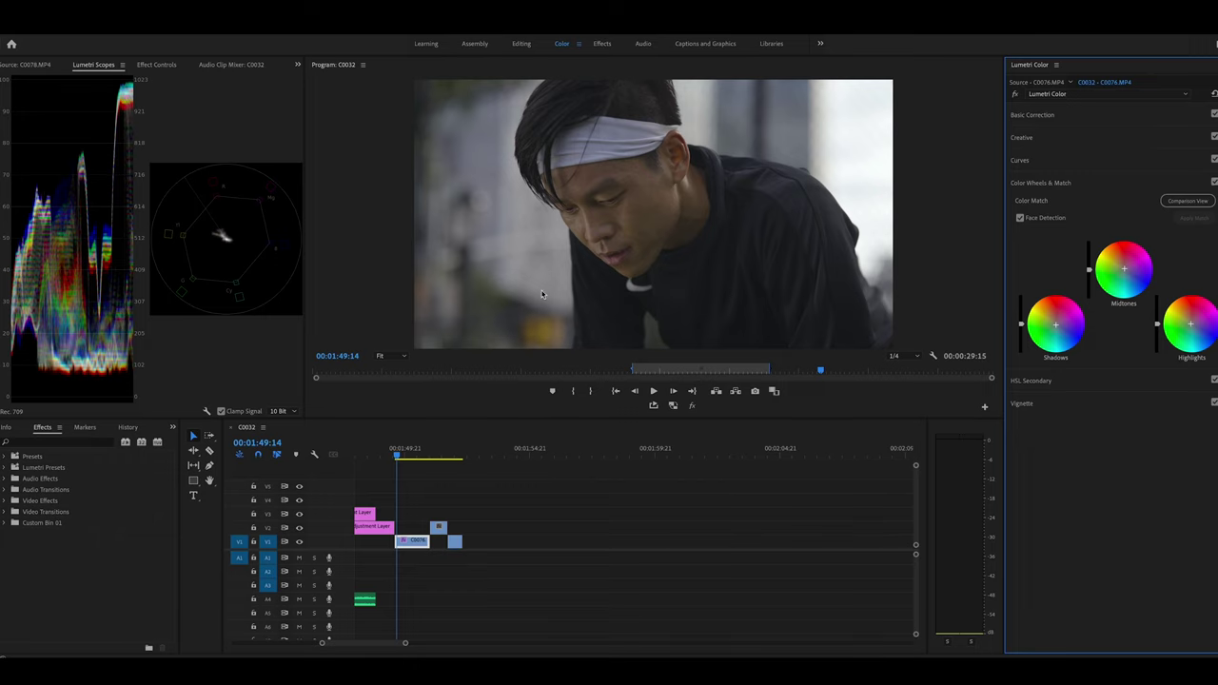
{"action": "left_click", "coordinate": [474, 44]}
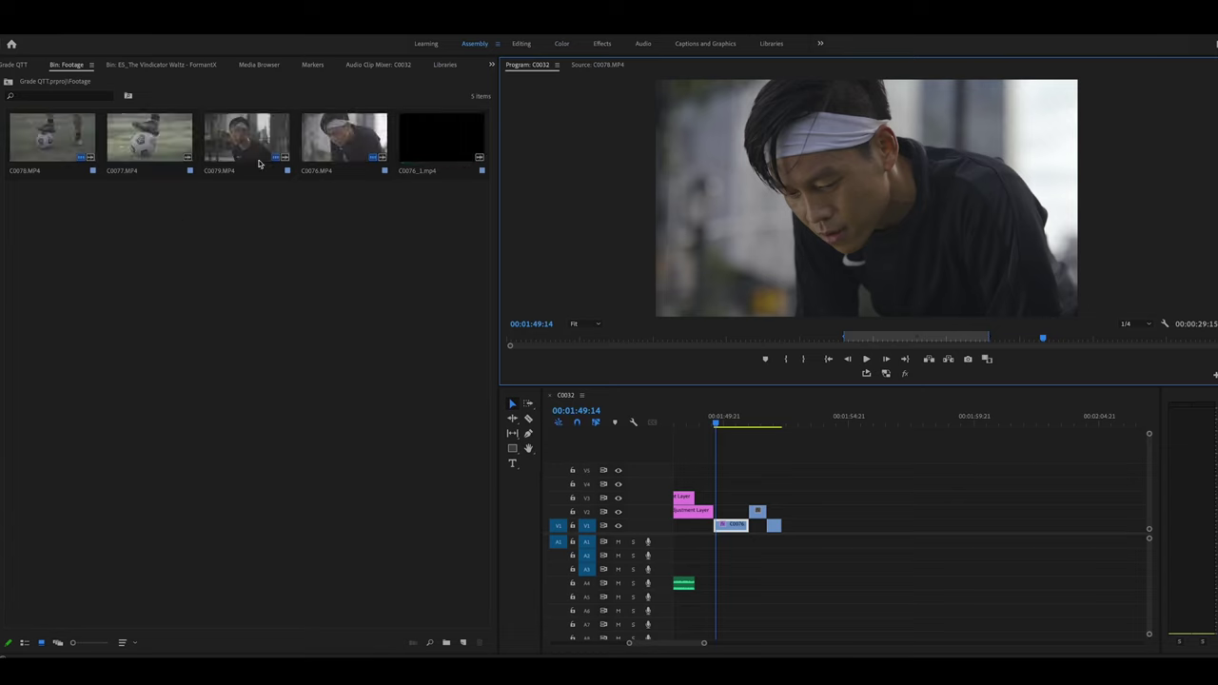
- Create an Adjustment Layer in the Footage bin, place it on V4 and extend it past C0076
{"action": "right_click", "coordinate": [226, 252]}
{"action": "mouse_move", "coordinate": [299, 317]}
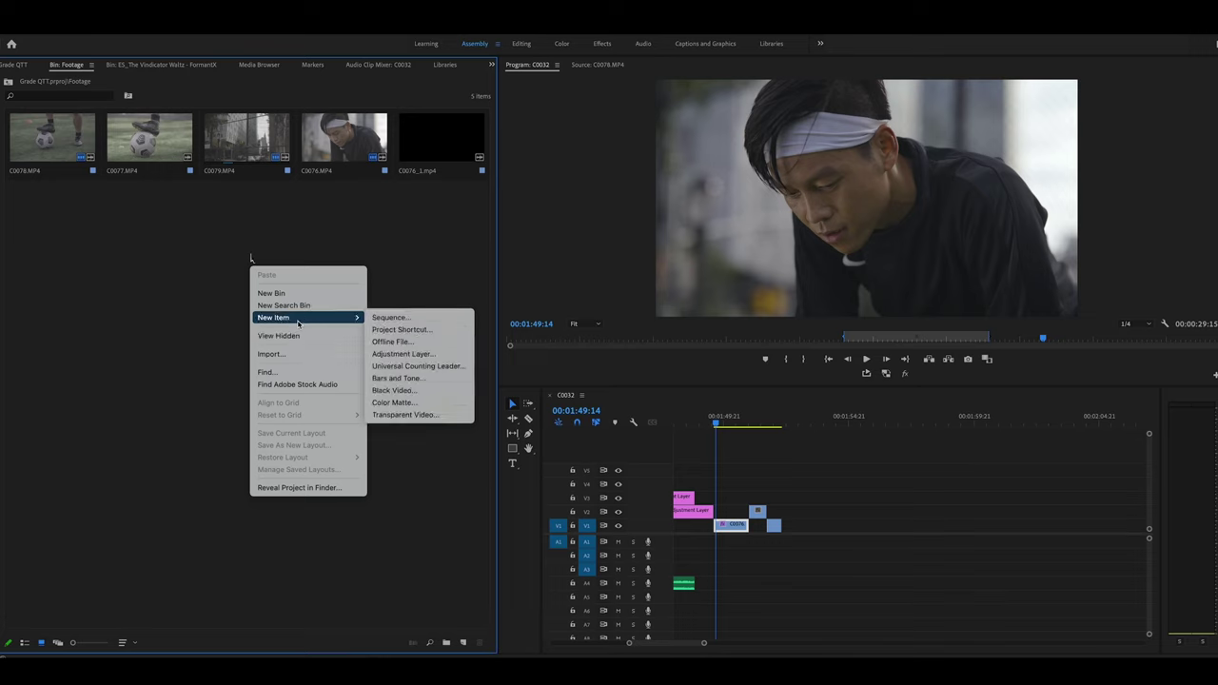
{"action": "left_click", "coordinate": [415, 354]}
{"action": "left_click", "coordinate": [682, 388]}
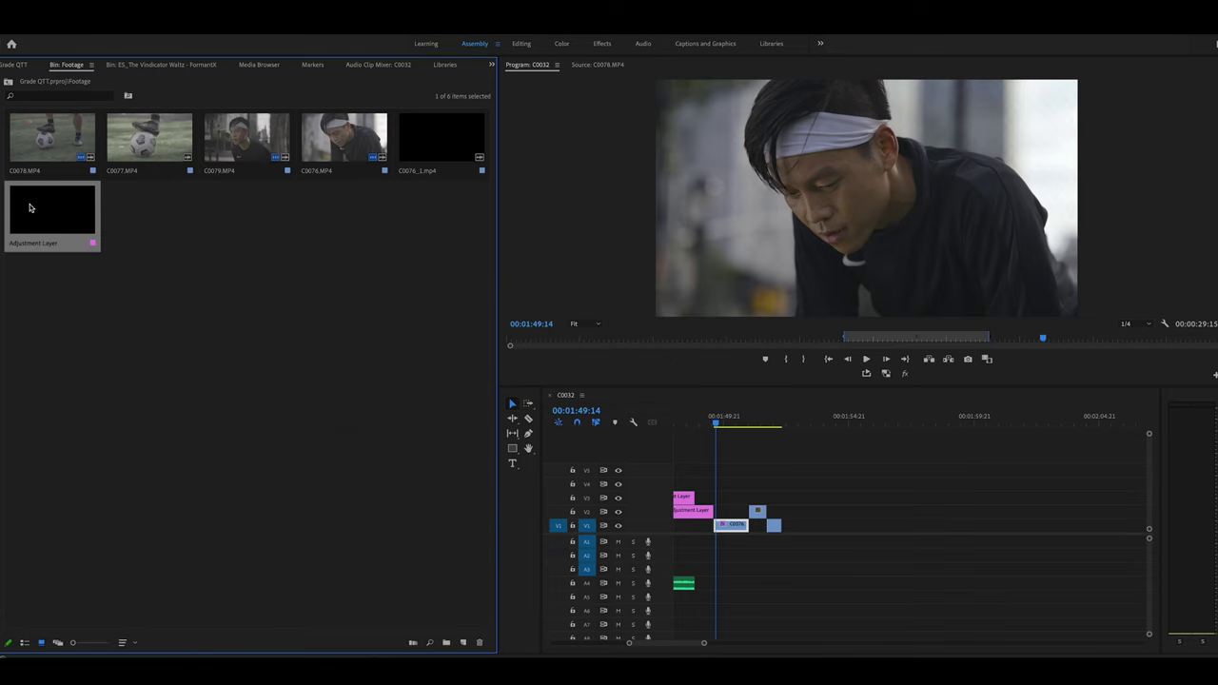
{"action": "left_click_drag", "start_coordinate": [29, 207], "coordinate": [711, 477]}
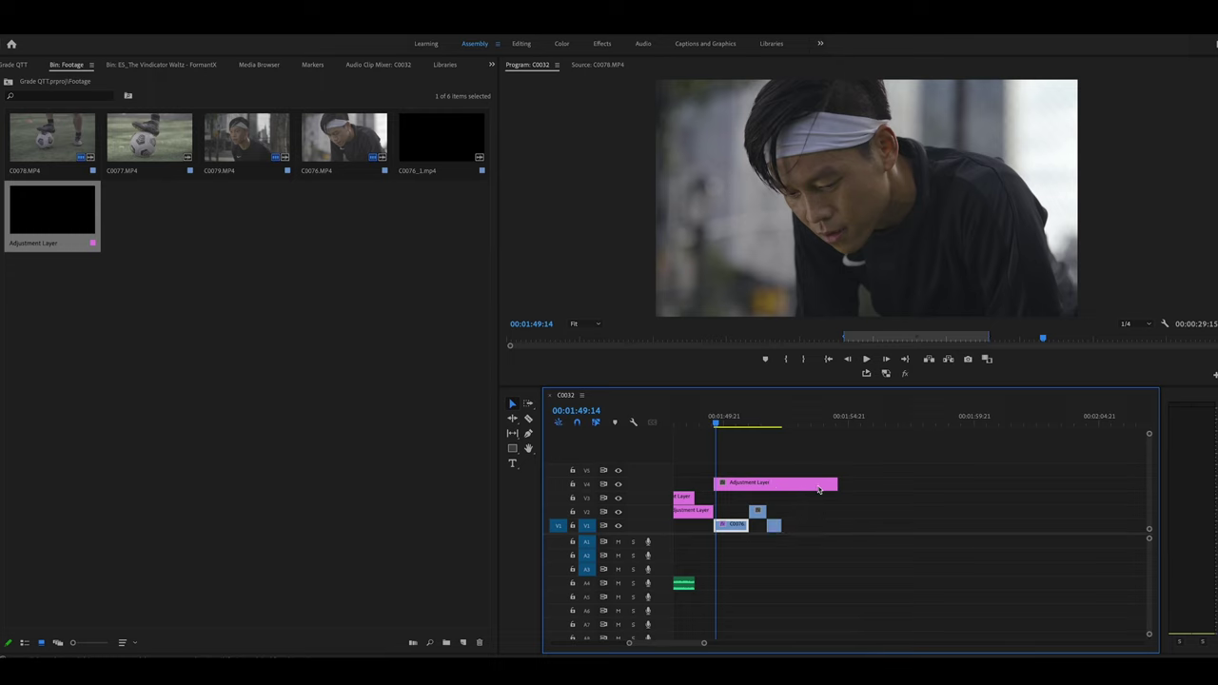
{"action": "left_click_drag", "start_coordinate": [836, 485], "coordinate": [888, 484]}
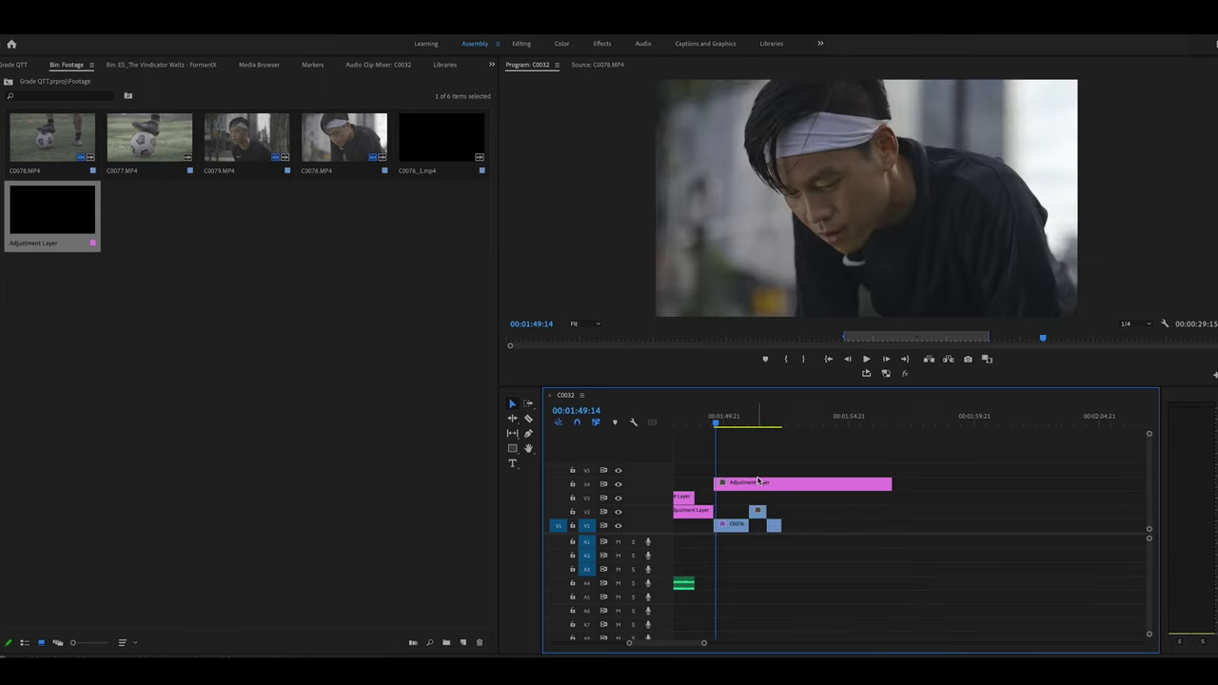
- Load WeightRoom.cube from Video > Luts > football LUT folder as the adjustment layer's Creative Look
{"action": "left_click", "coordinate": [560, 43]}
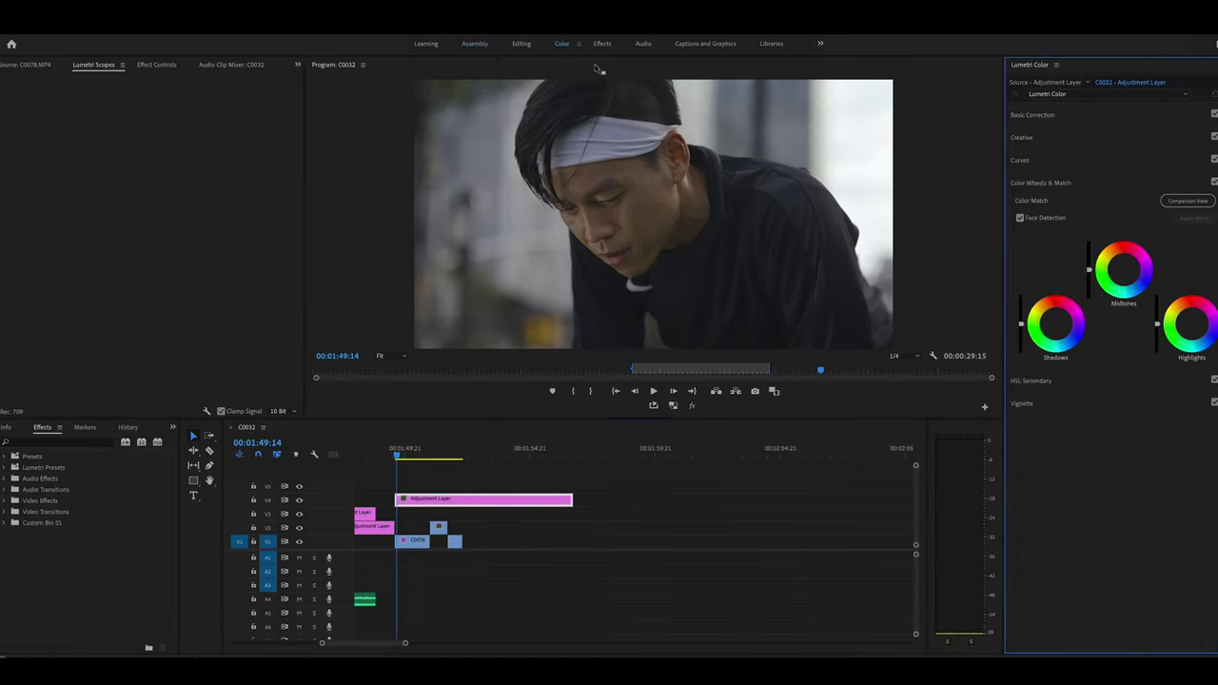
{"action": "left_click", "coordinate": [1078, 138]}
{"action": "left_click", "coordinate": [1104, 154]}
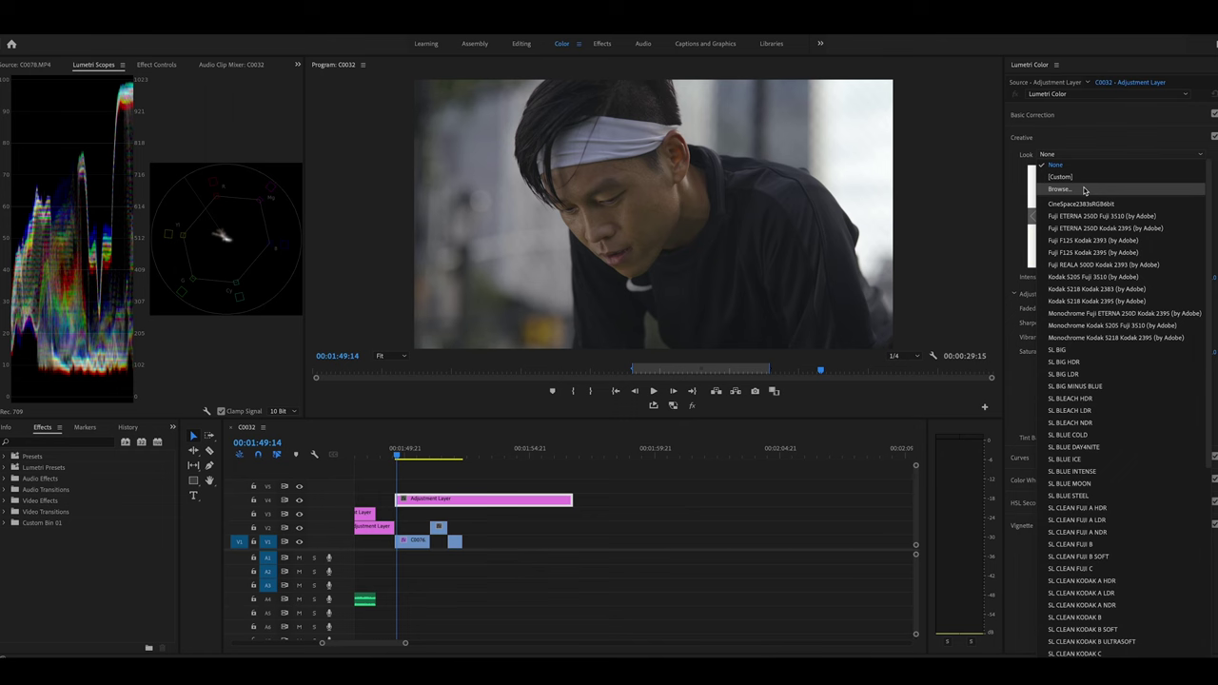
{"action": "left_click", "coordinate": [1084, 190]}
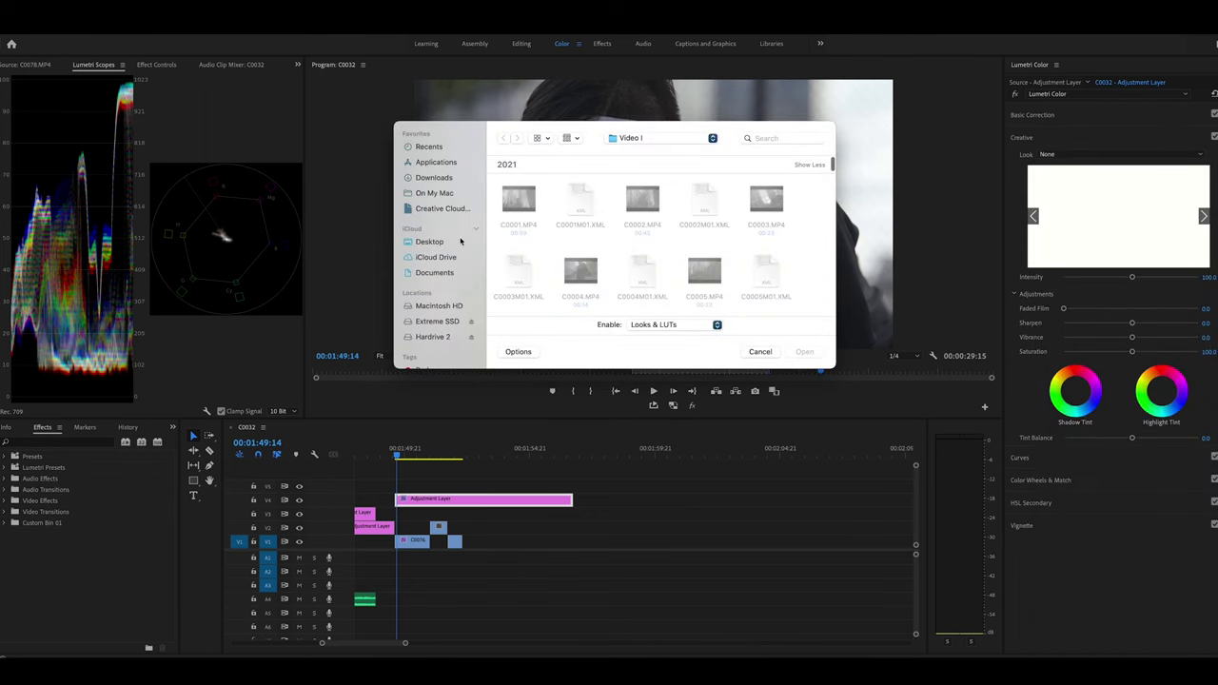
{"action": "left_click", "coordinate": [433, 337]}
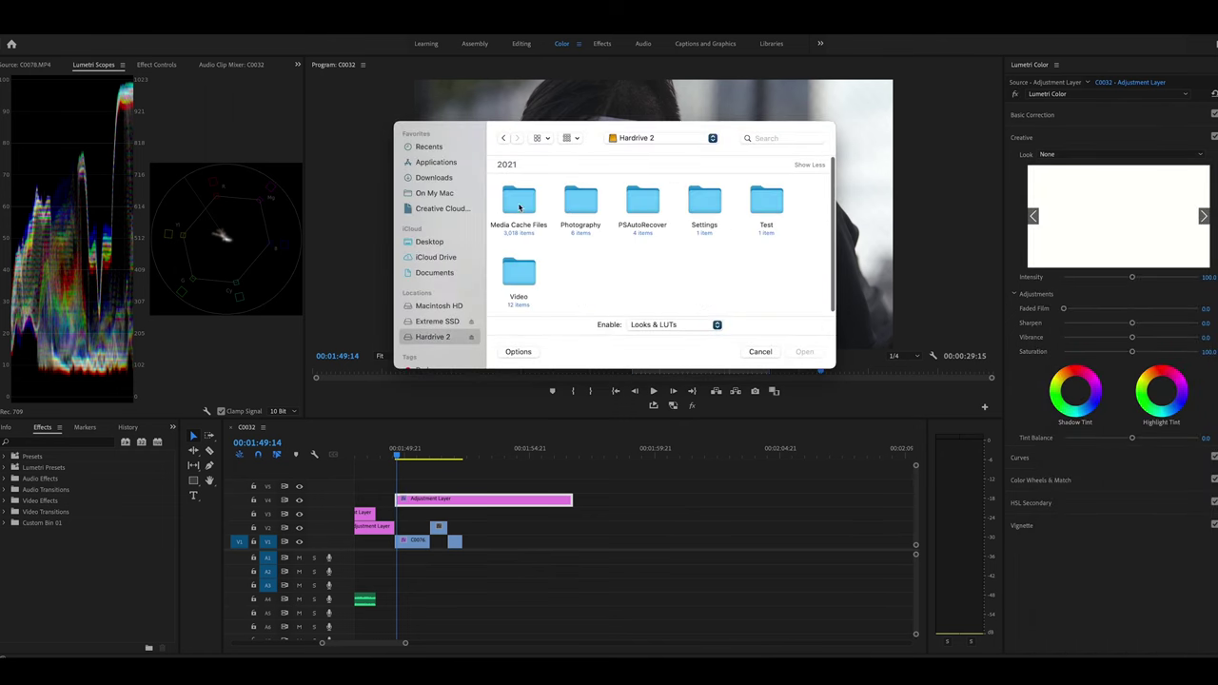
{"action": "double_click", "coordinate": [520, 276]}
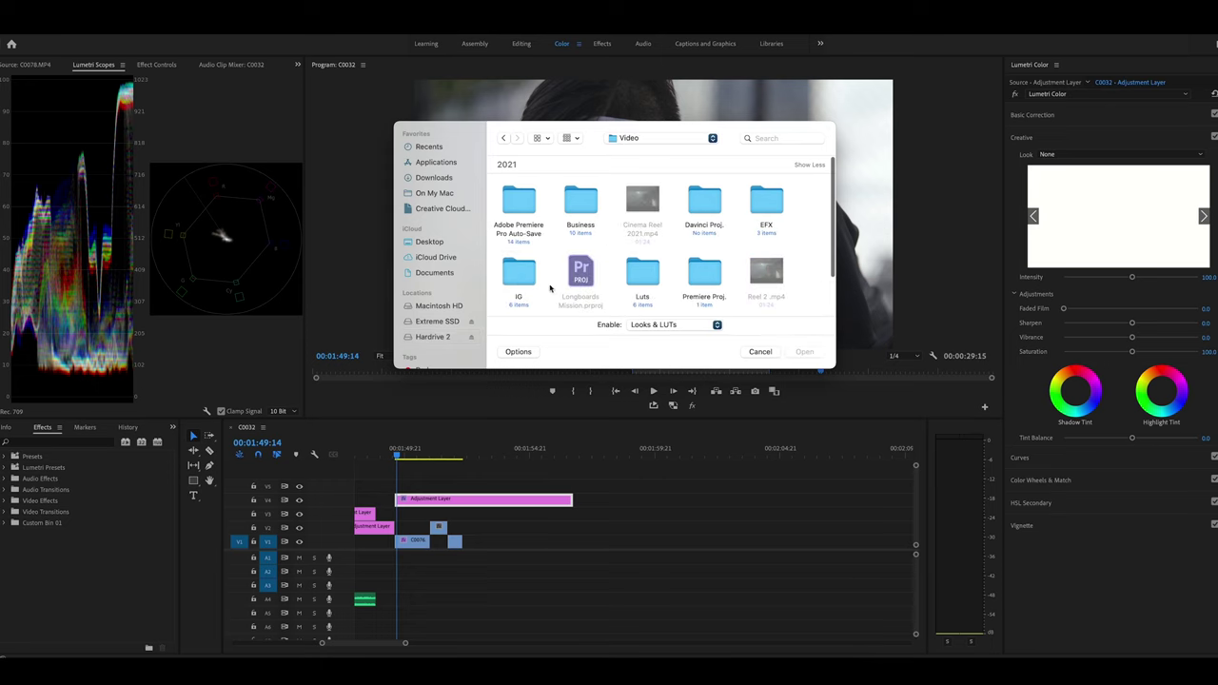
{"action": "double_click", "coordinate": [648, 273]}
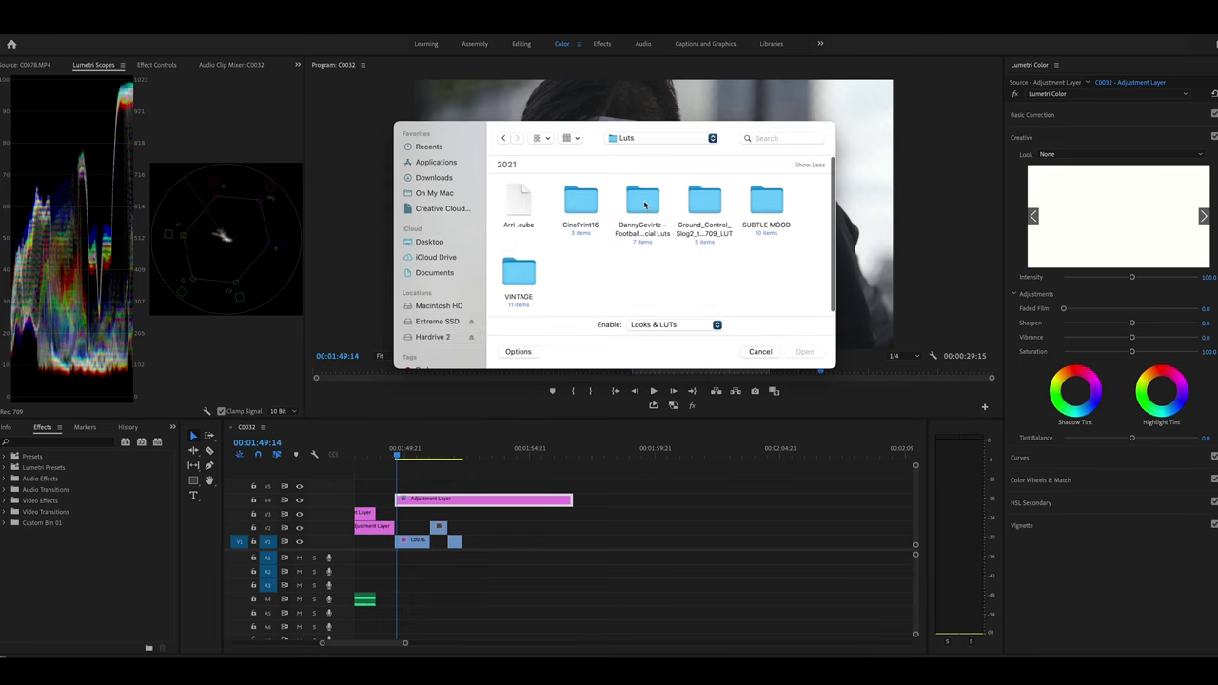
{"action": "double_click", "coordinate": [644, 203]}
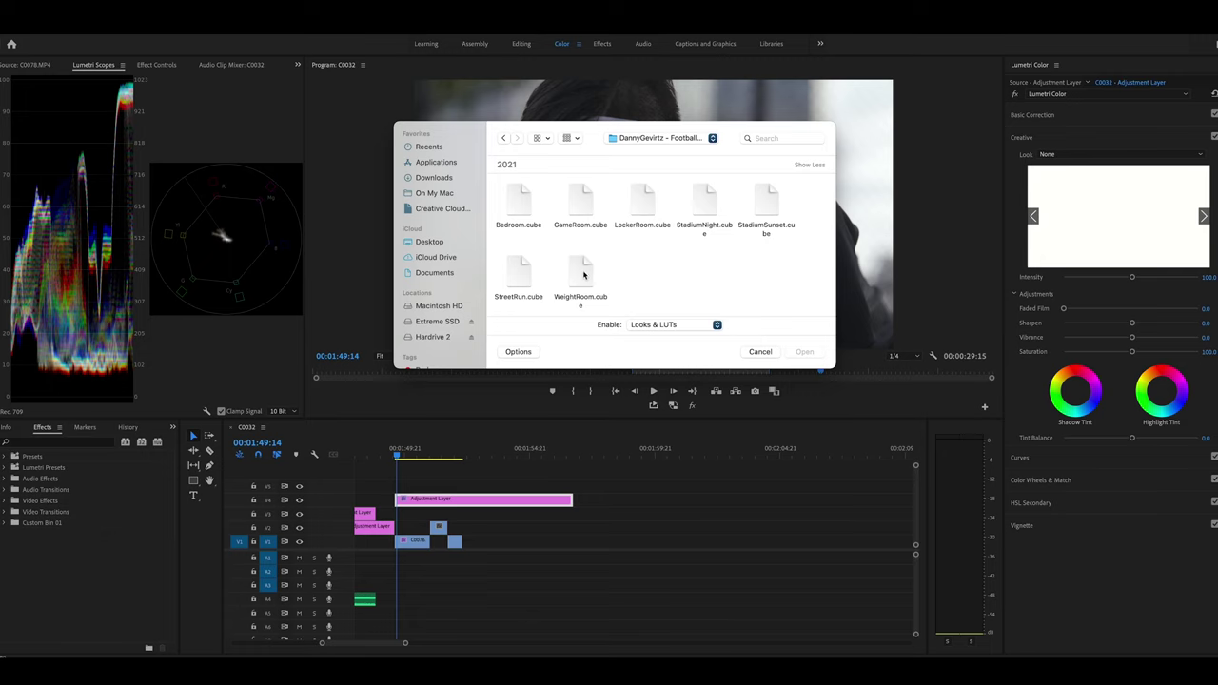
{"action": "left_click", "coordinate": [584, 275]}
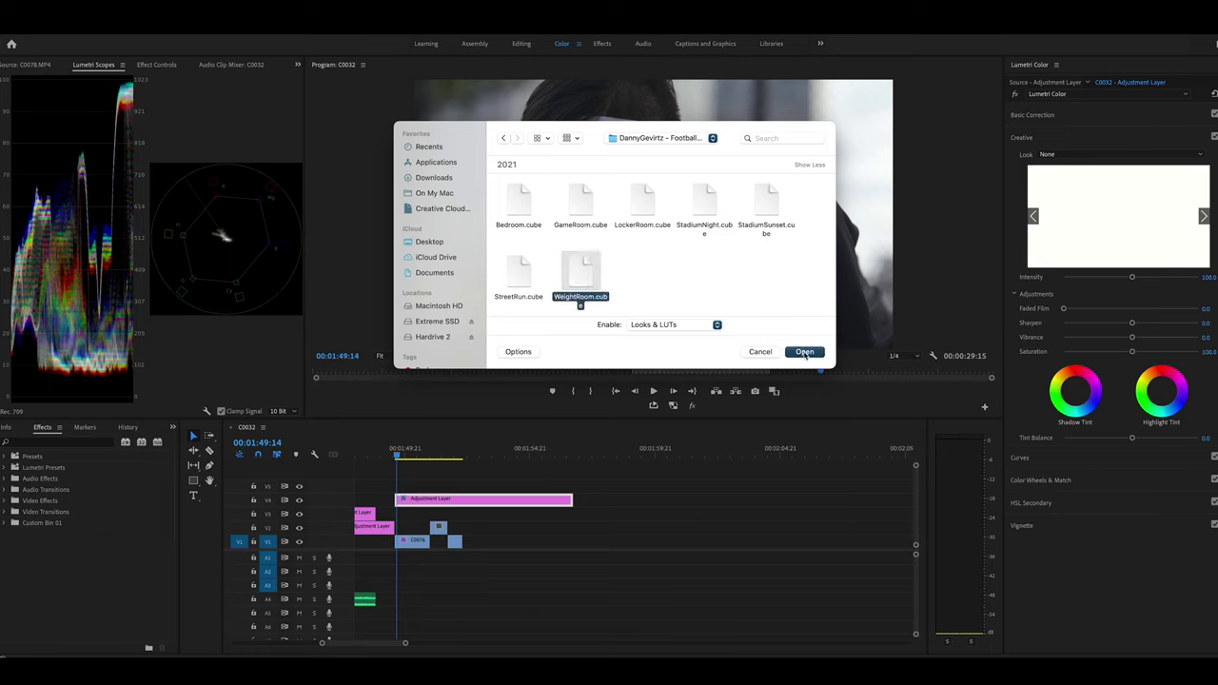
{"action": "left_click", "coordinate": [805, 352]}
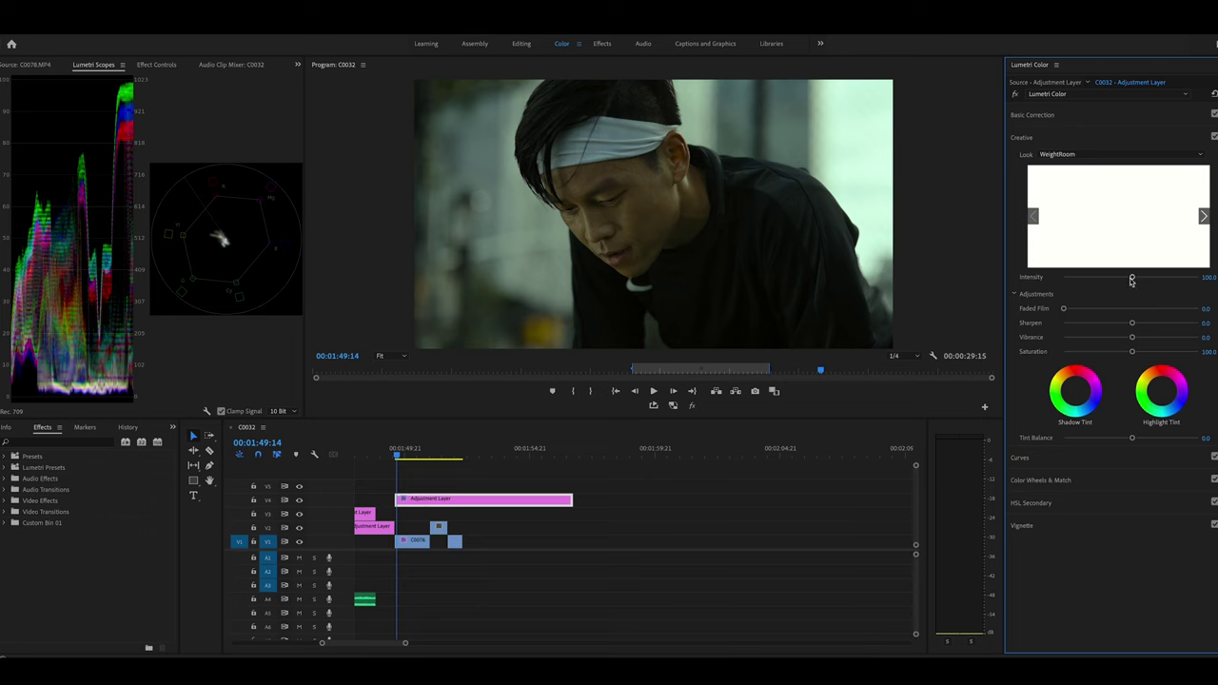
- Lower the WeightRoom look intensity to about 74 and set Tint to 9.8, toggling Basic Correction to compare
{"action": "left_click_drag", "start_coordinate": [1132, 280], "coordinate": [1113, 280]}
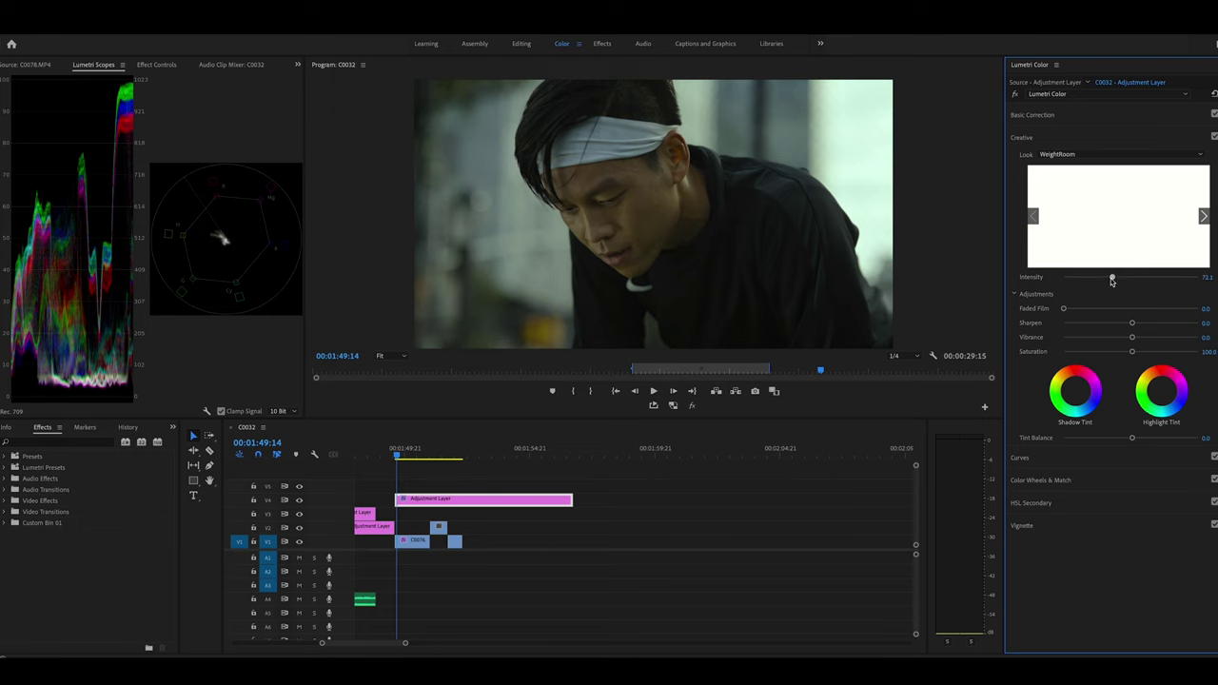
{"action": "mouse_move", "coordinate": [1112, 281]}
{"action": "left_mouse_down"}
{"action": "mouse_move", "coordinate": [1139, 278]}
{"action": "mouse_move", "coordinate": [1115, 281]}
{"action": "left_mouse_up"}
{"action": "left_click", "coordinate": [1081, 114]}
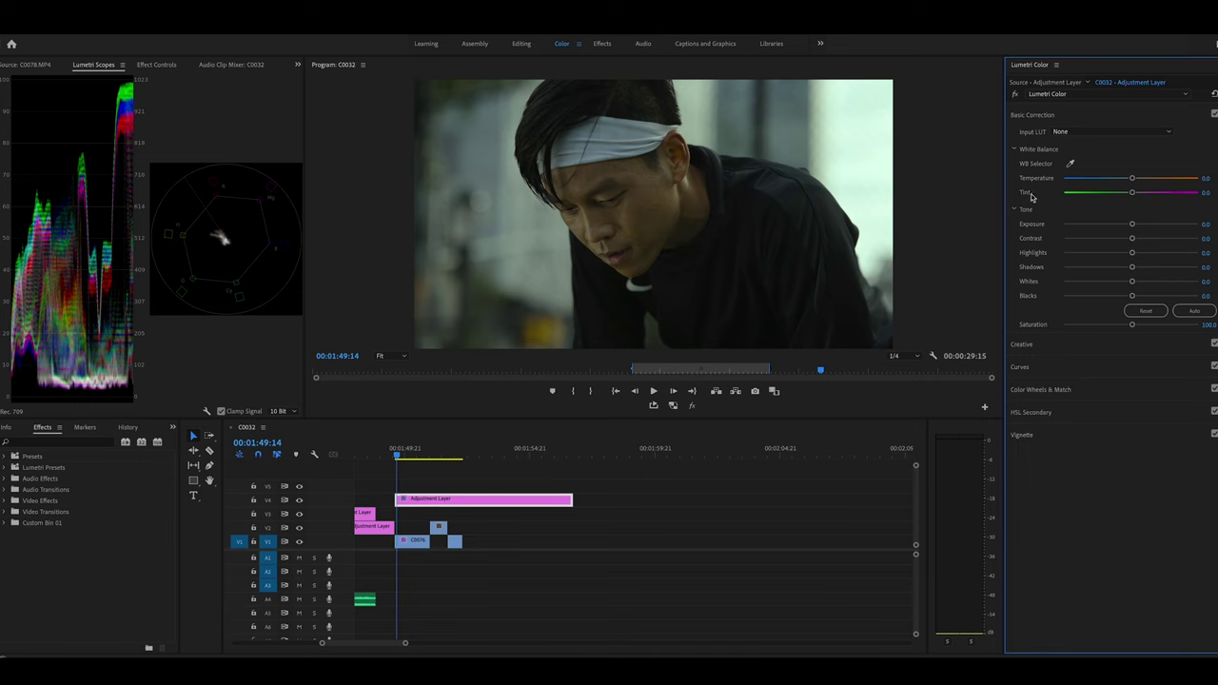
{"action": "left_click_drag", "start_coordinate": [1132, 193], "coordinate": [1138, 196]}
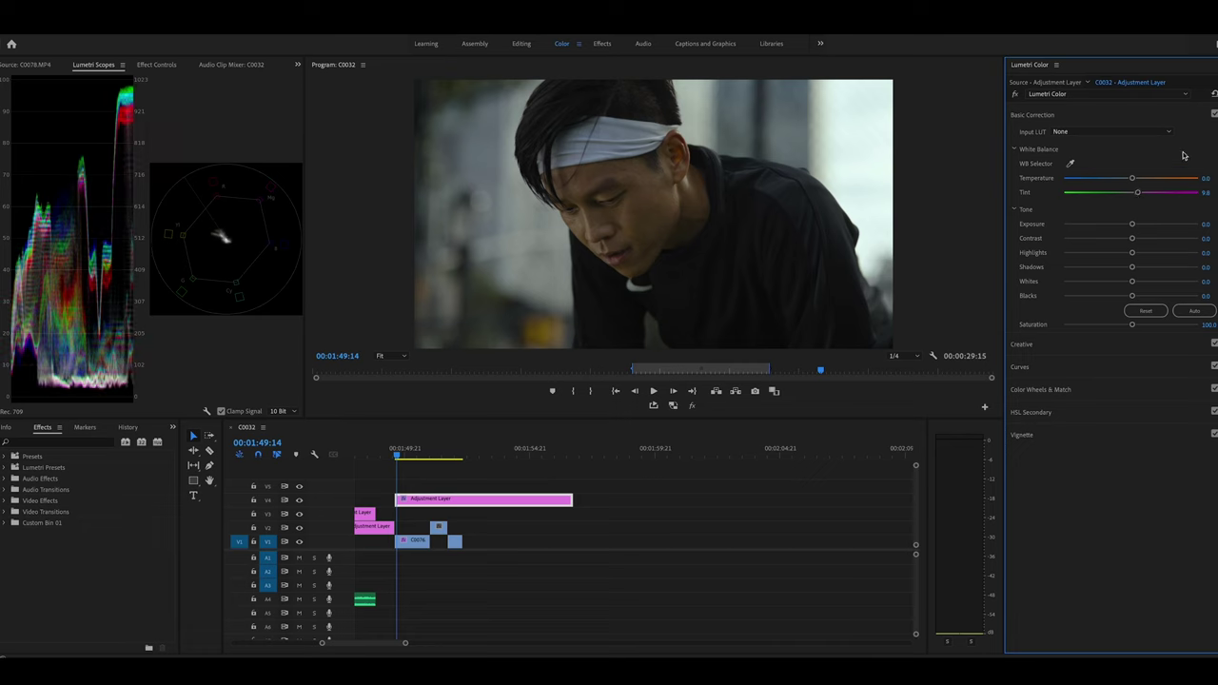
{"action": "left_click", "coordinate": [1215, 113]}
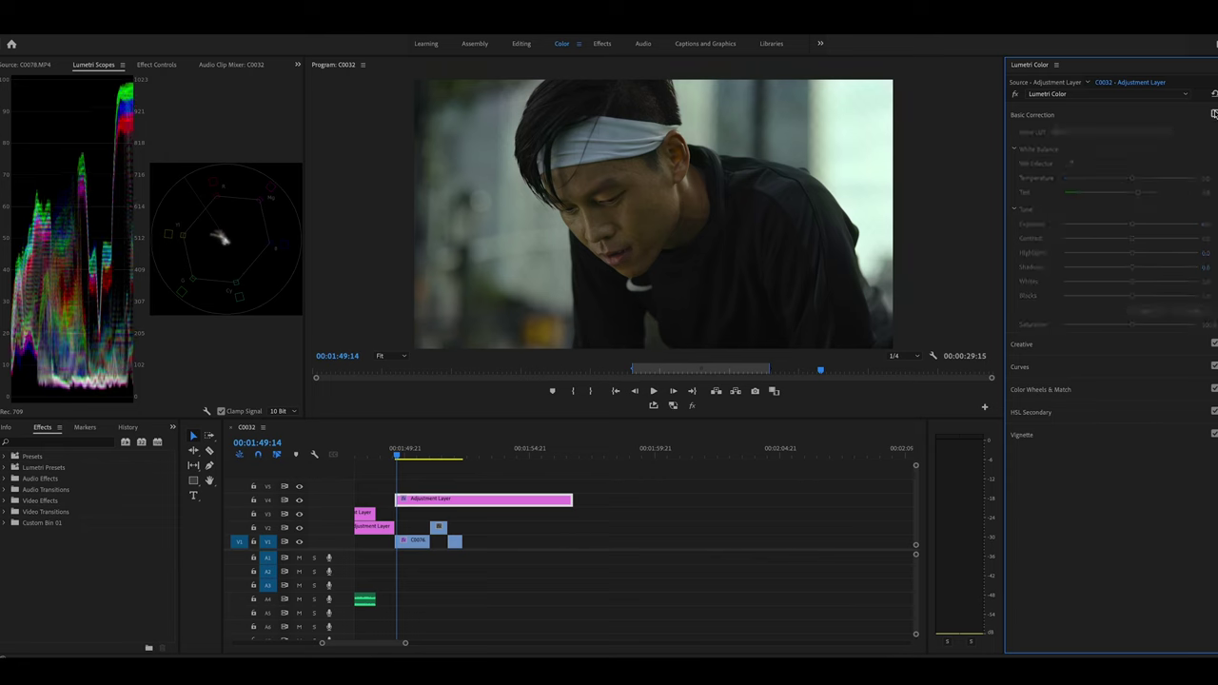
{"action": "left_click", "coordinate": [1214, 114]}
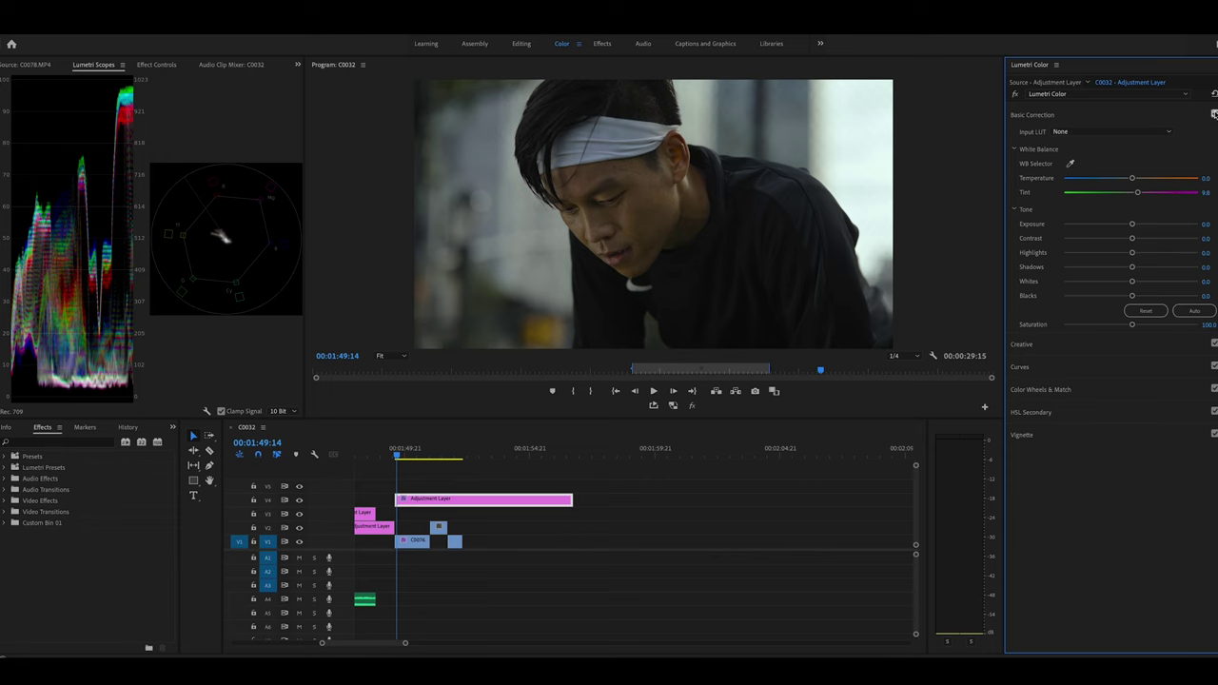
{"action": "left_click", "coordinate": [1214, 113]}
{"action": "left_click", "coordinate": [1214, 114]}
- Place a second Adjustment Layer on V5, add a V6 track, and open its HSL Secondary settings
{"action": "left_click", "coordinate": [469, 45]}
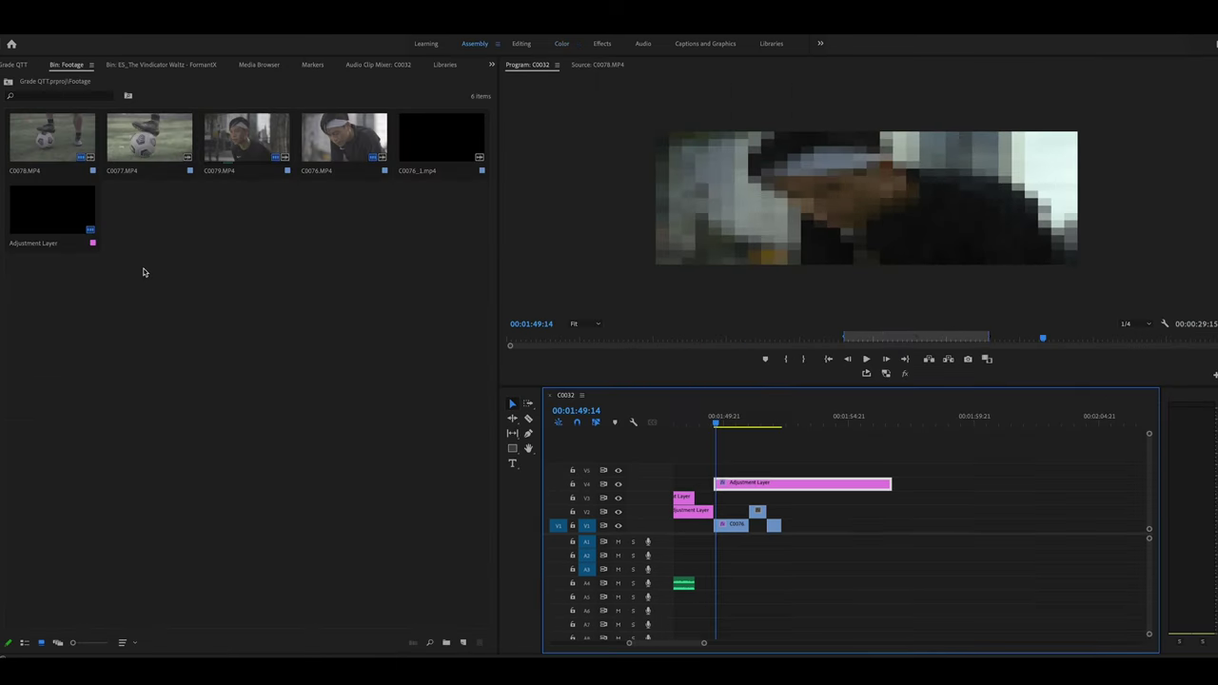
{"action": "left_click_drag", "start_coordinate": [65, 212], "coordinate": [708, 472]}
{"action": "right_click", "coordinate": [654, 480]}
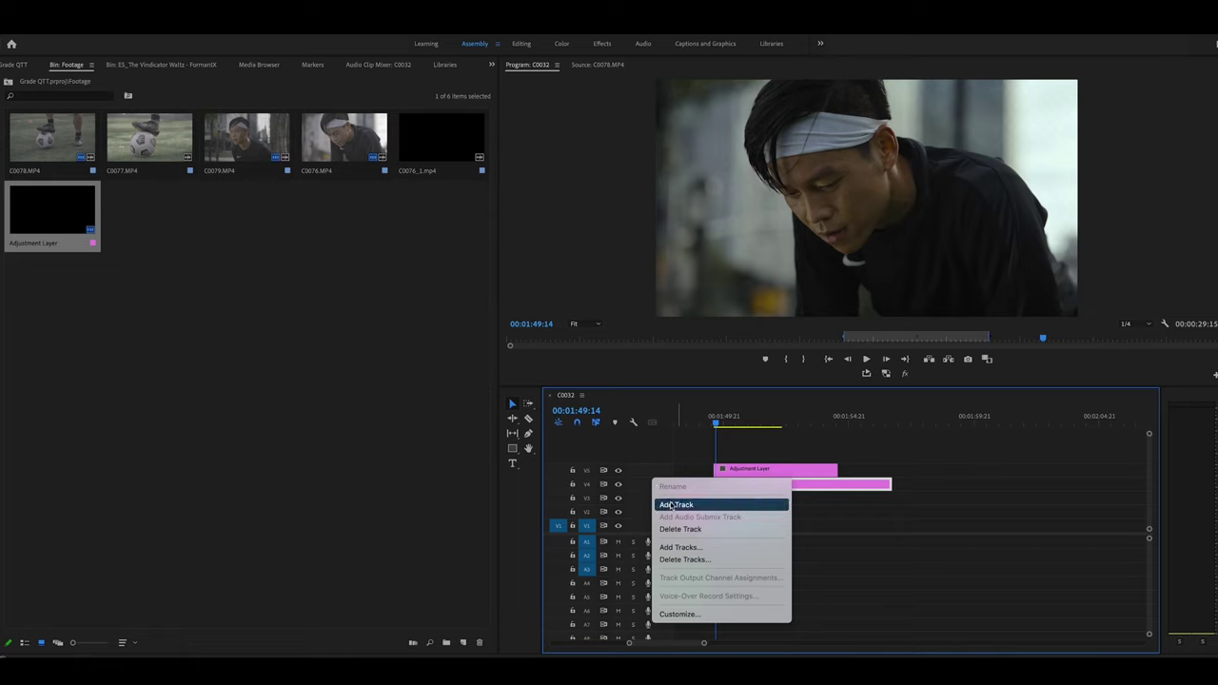
{"action": "left_click", "coordinate": [672, 506]}
{"action": "left_click", "coordinate": [744, 470]}
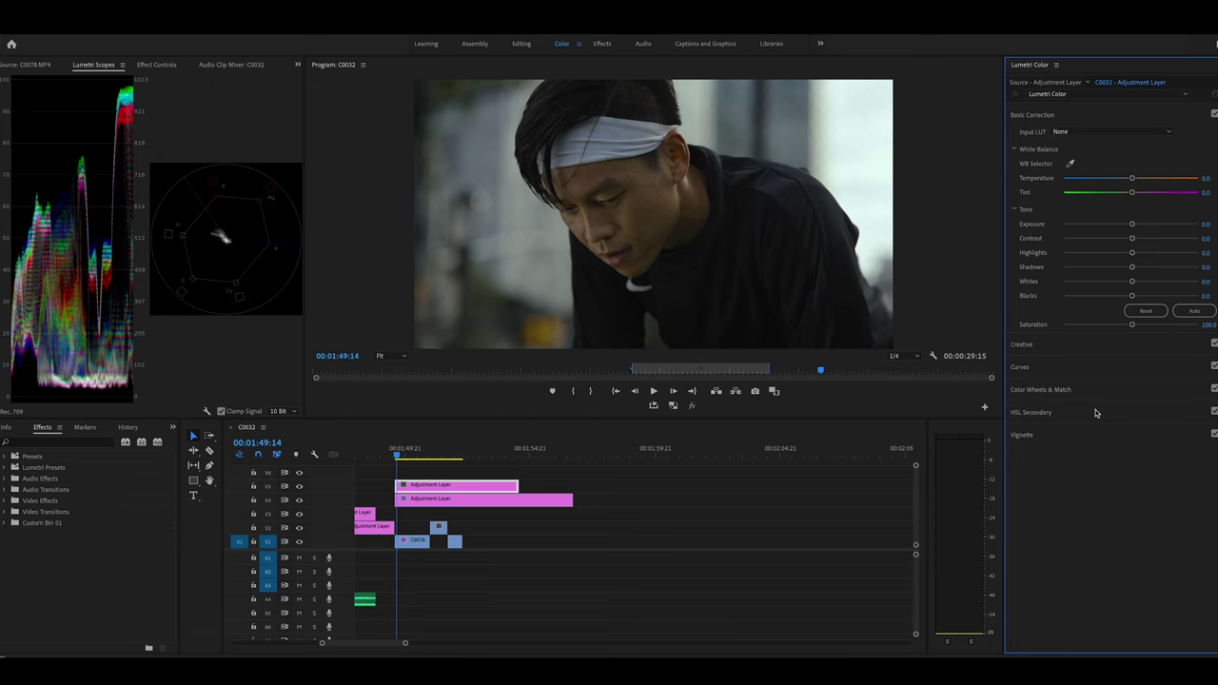
{"action": "left_click", "coordinate": [1095, 412]}
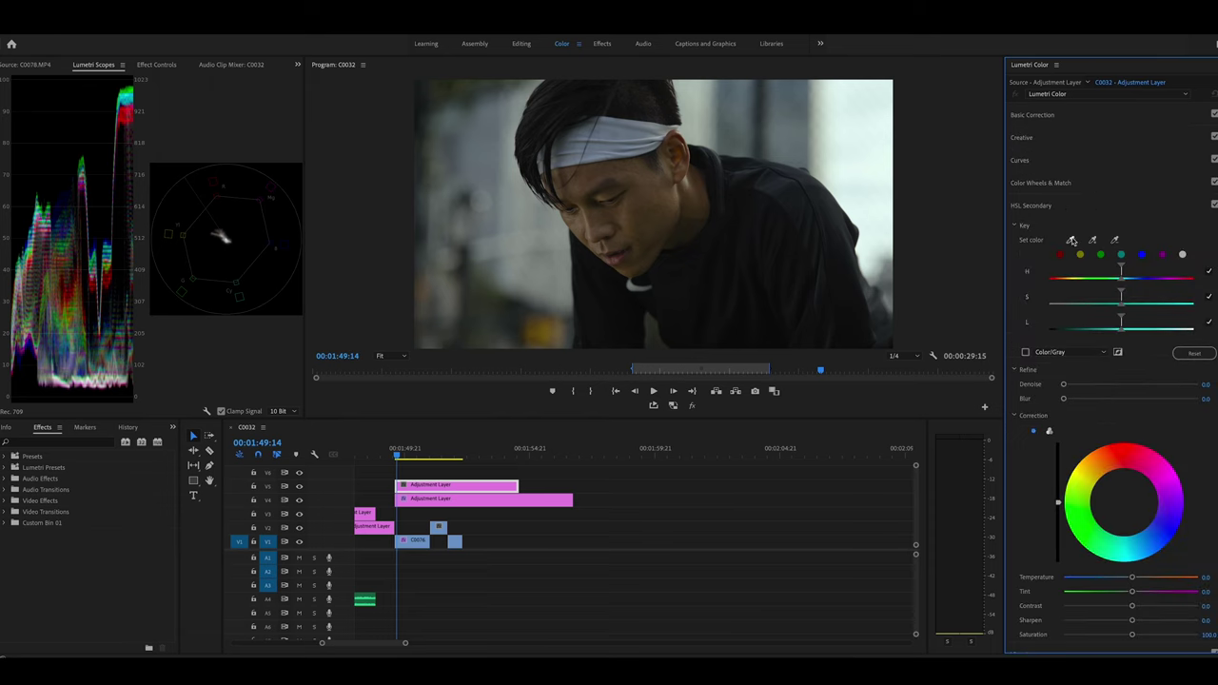
- Sample the face's skin tone with the Set color eyedropper and refine the H, S and L ranges
{"action": "left_click", "coordinate": [1070, 239]}
{"action": "left_click", "coordinate": [591, 171]}
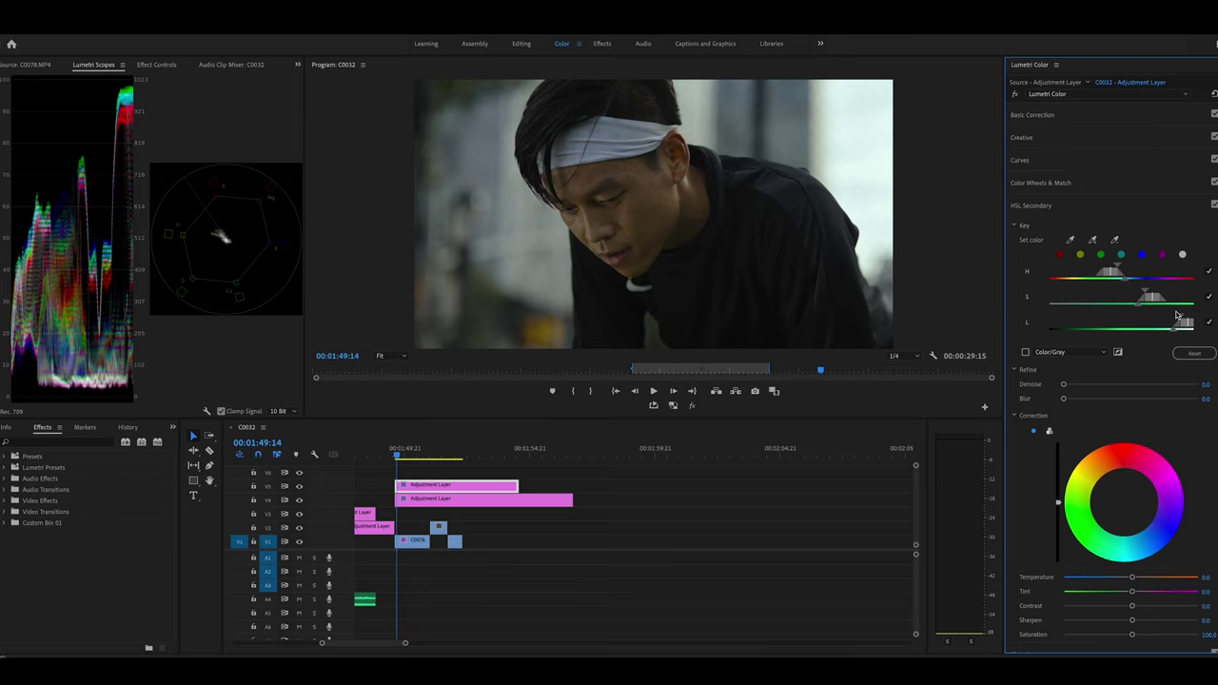
{"action": "left_click_drag", "start_coordinate": [1180, 323], "coordinate": [1114, 324]}
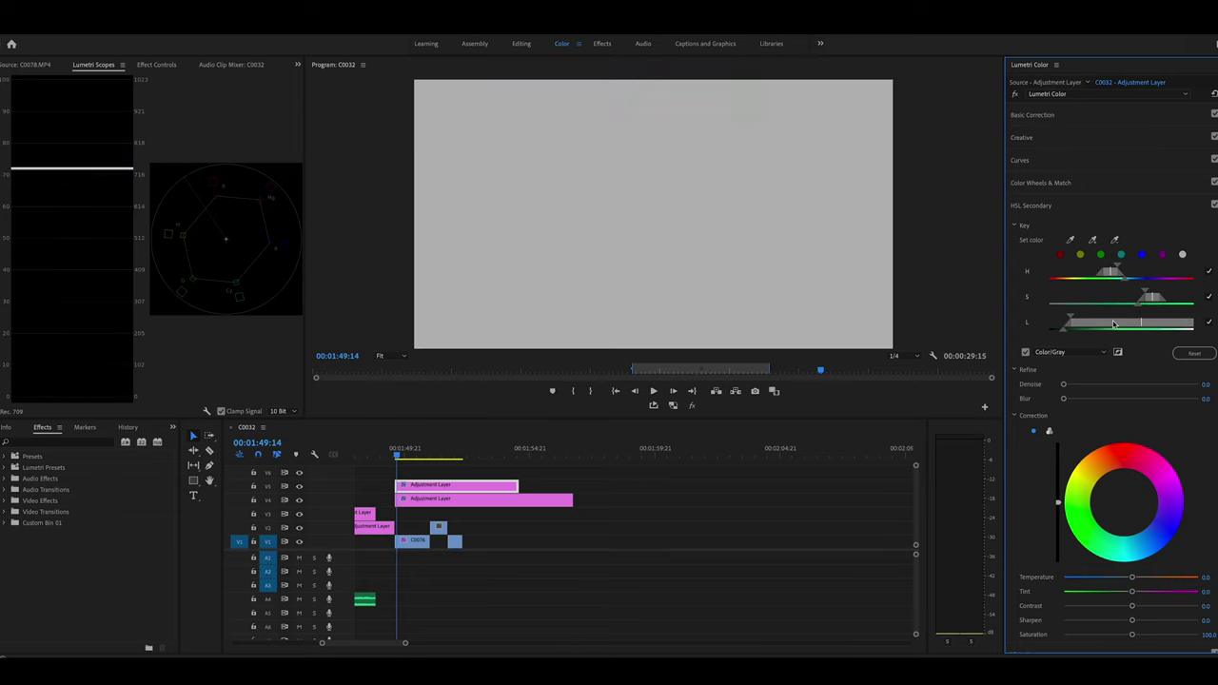
{"action": "left_click_drag", "start_coordinate": [1111, 273], "coordinate": [1088, 275]}
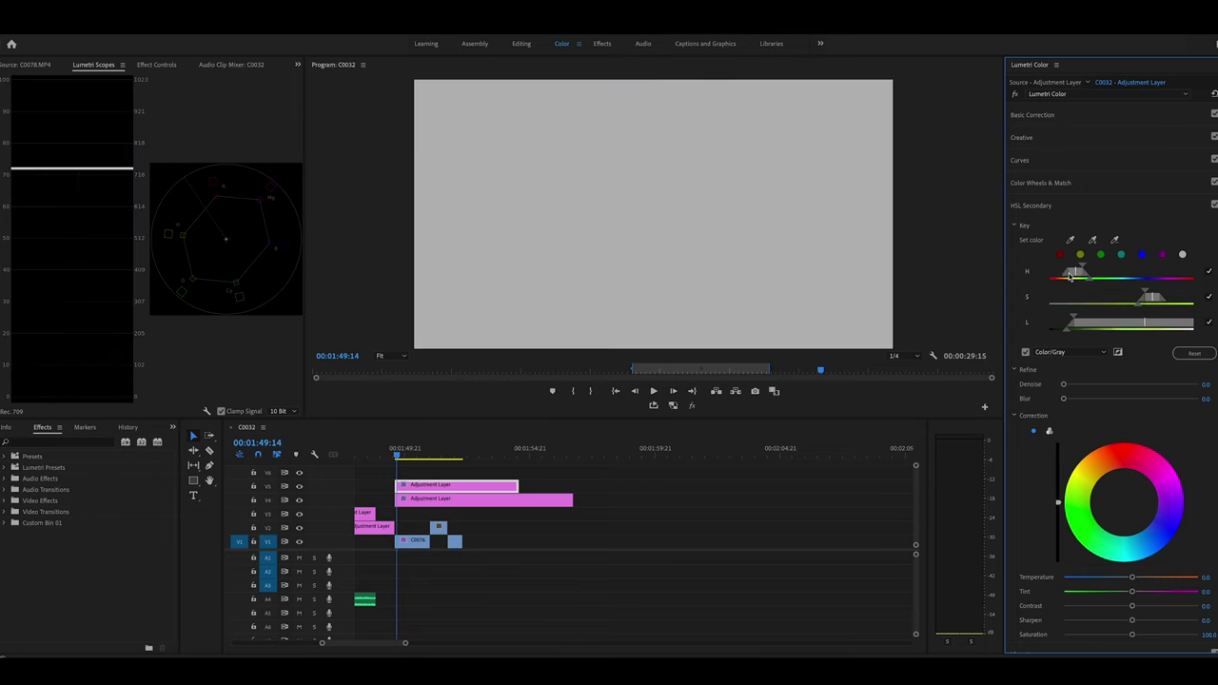
{"action": "left_click_drag", "start_coordinate": [1070, 275], "coordinate": [1084, 269]}
{"action": "left_click_drag", "start_coordinate": [1150, 298], "coordinate": [1092, 270]}
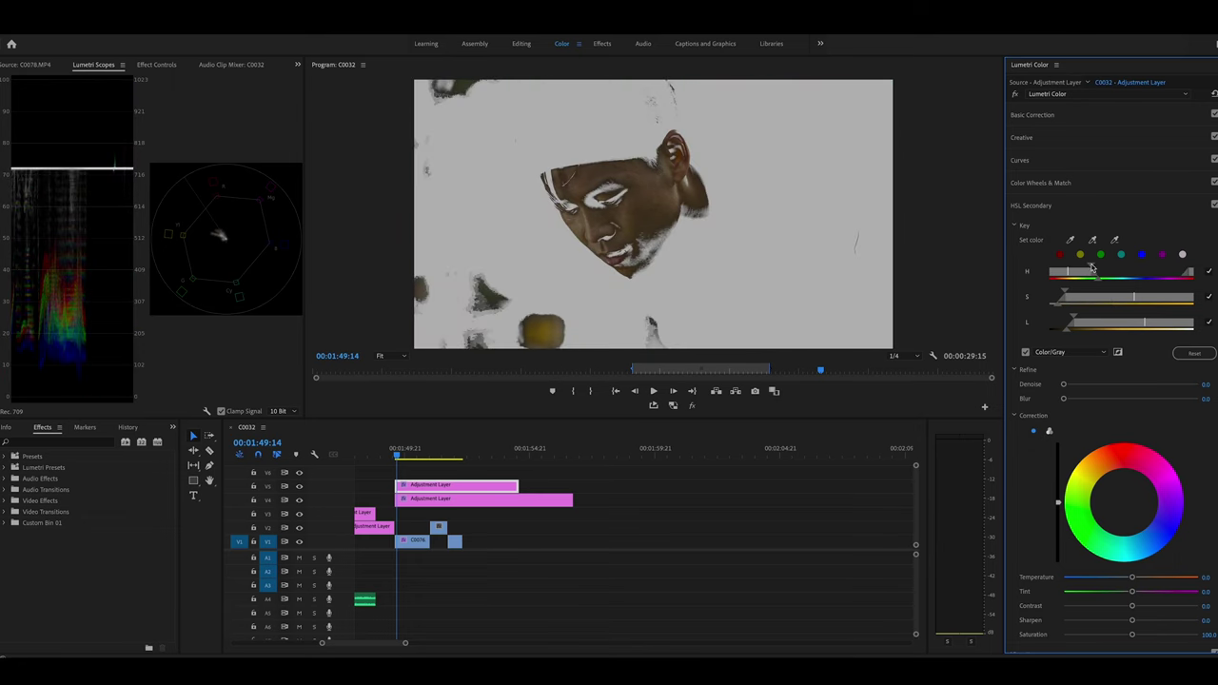
{"action": "mouse_move", "coordinate": [1097, 327]}
{"action": "left_mouse_down"}
{"action": "mouse_move", "coordinate": [1112, 326]}
{"action": "mouse_move", "coordinate": [1099, 326]}
{"action": "mouse_move", "coordinate": [1104, 316]}
{"action": "left_mouse_up"}
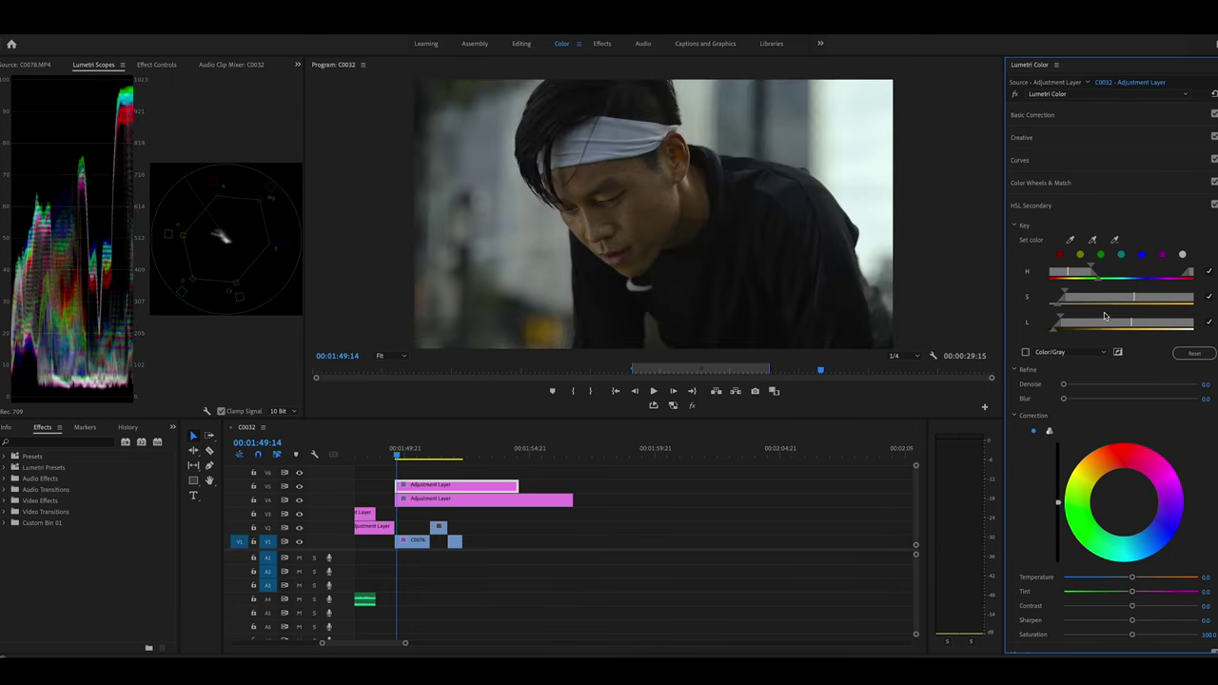
{"action": "left_click", "coordinate": [1052, 208]}
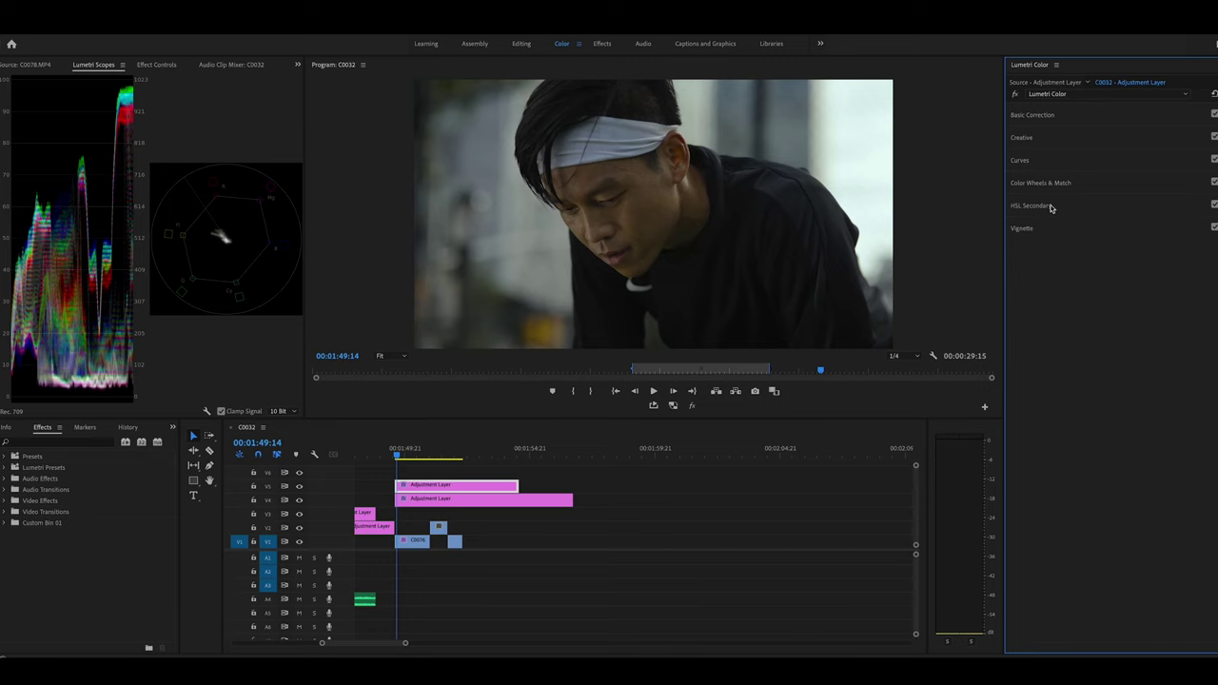
- In Effect Controls, set the HSL Secondary Blur to 95 and shift the keyed skin's colour in the Correction wheel
{"action": "left_click", "coordinate": [157, 65]}
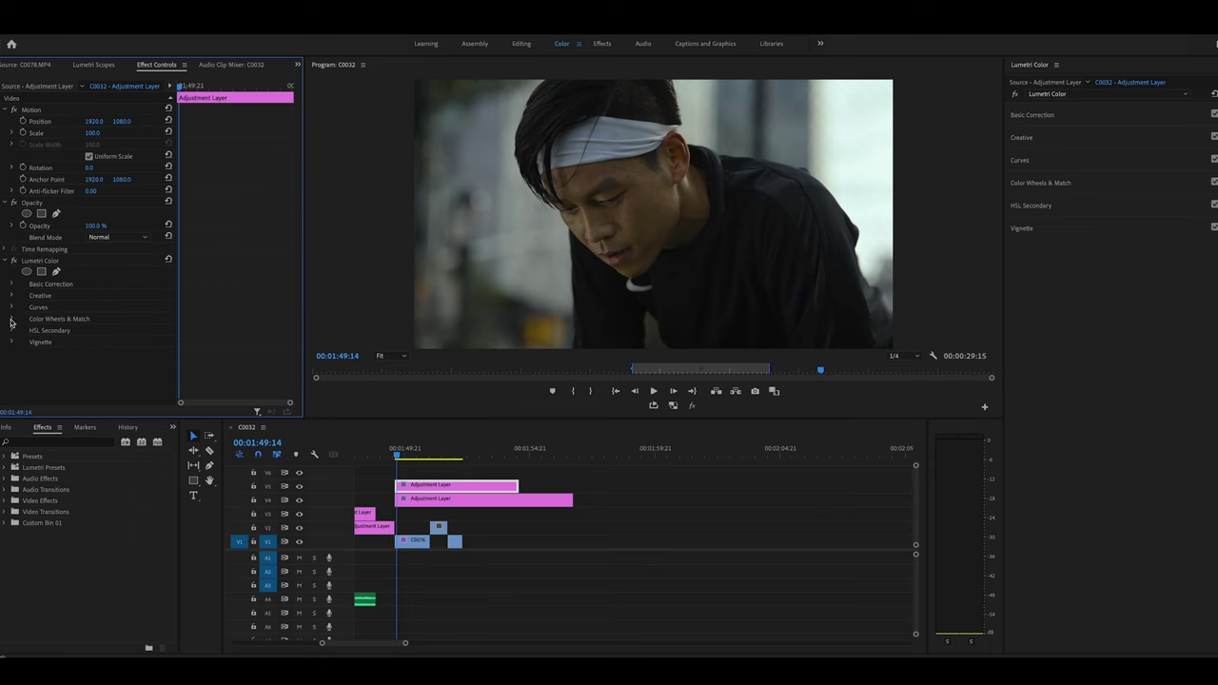
{"action": "left_click", "coordinate": [13, 331]}
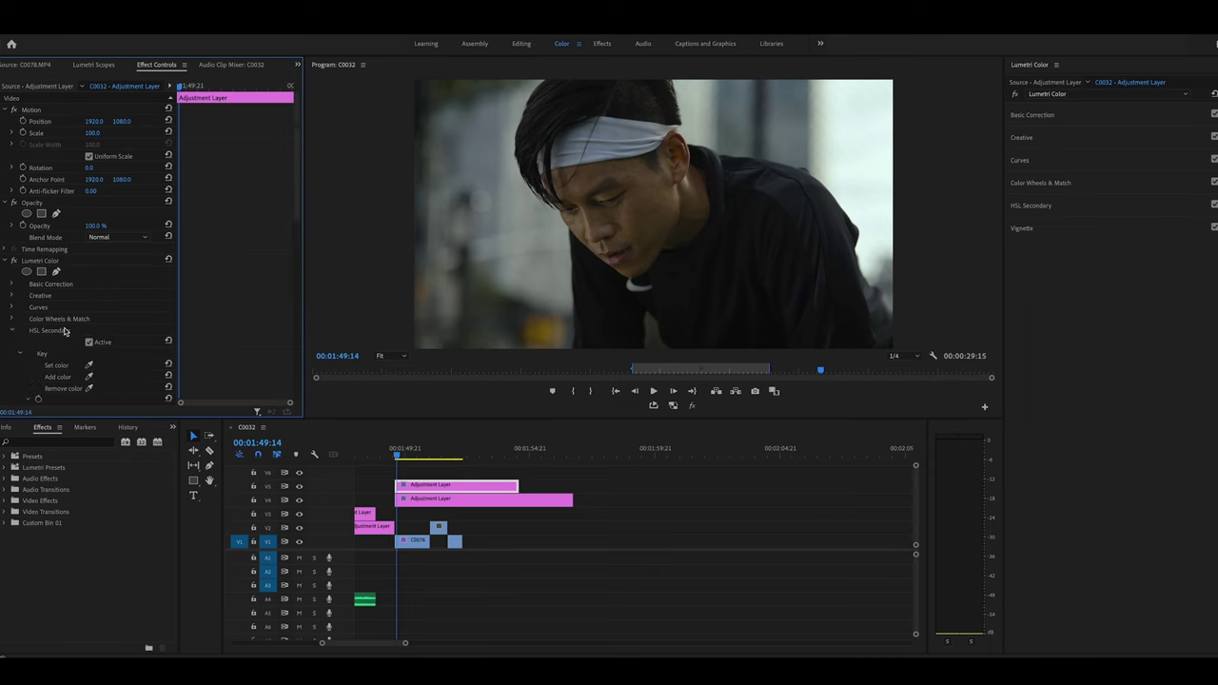
{"action": "scroll", "coordinate": [65, 330], "scroll_direction": "down", "scroll_amount": 3}
{"action": "scroll", "coordinate": [55, 303], "scroll_direction": "down", "scroll_amount": 5}
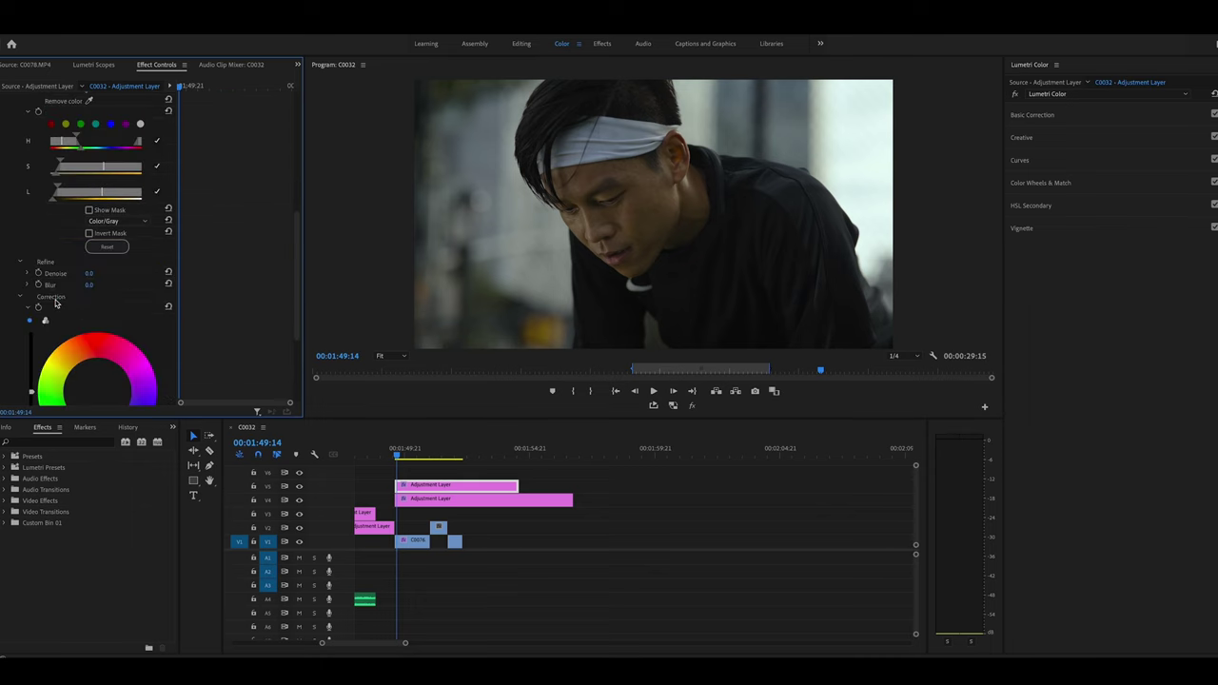
{"action": "left_click_drag", "start_coordinate": [89, 284], "coordinate": [179, 284]}
{"action": "scroll", "coordinate": [91, 284], "scroll_direction": "down", "scroll_amount": 2}
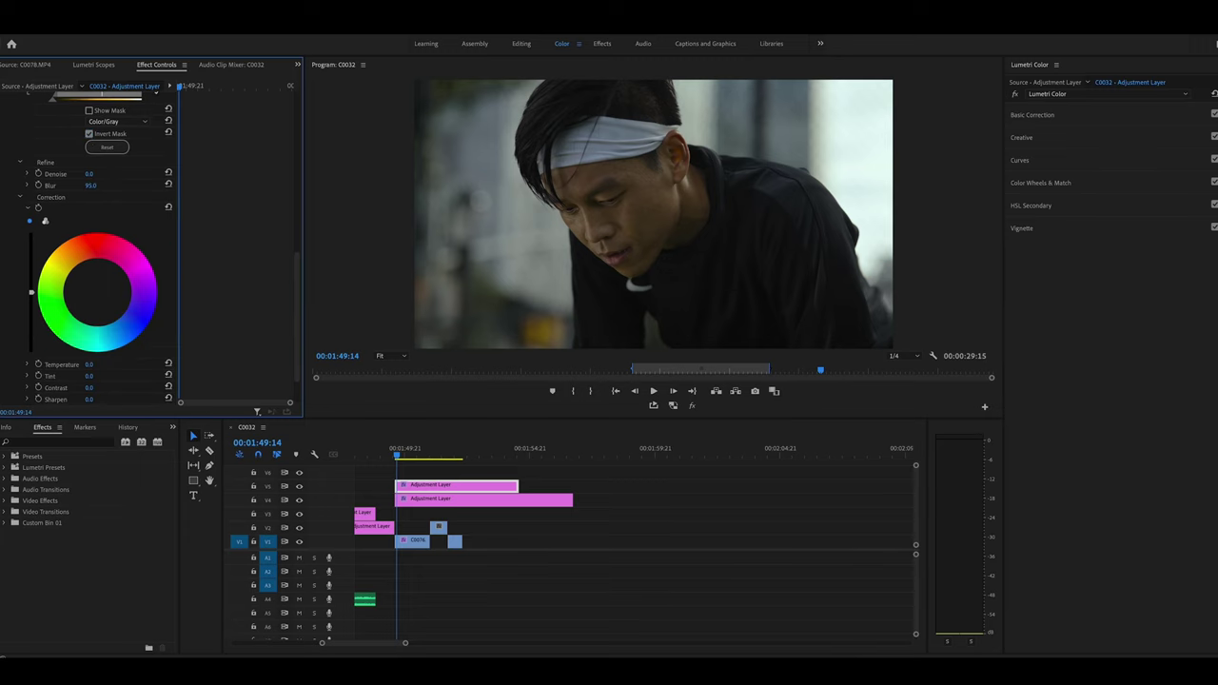
{"action": "scroll", "coordinate": [103, 233], "scroll_direction": "down", "scroll_amount": 1}
{"action": "left_click", "coordinate": [100, 239]}
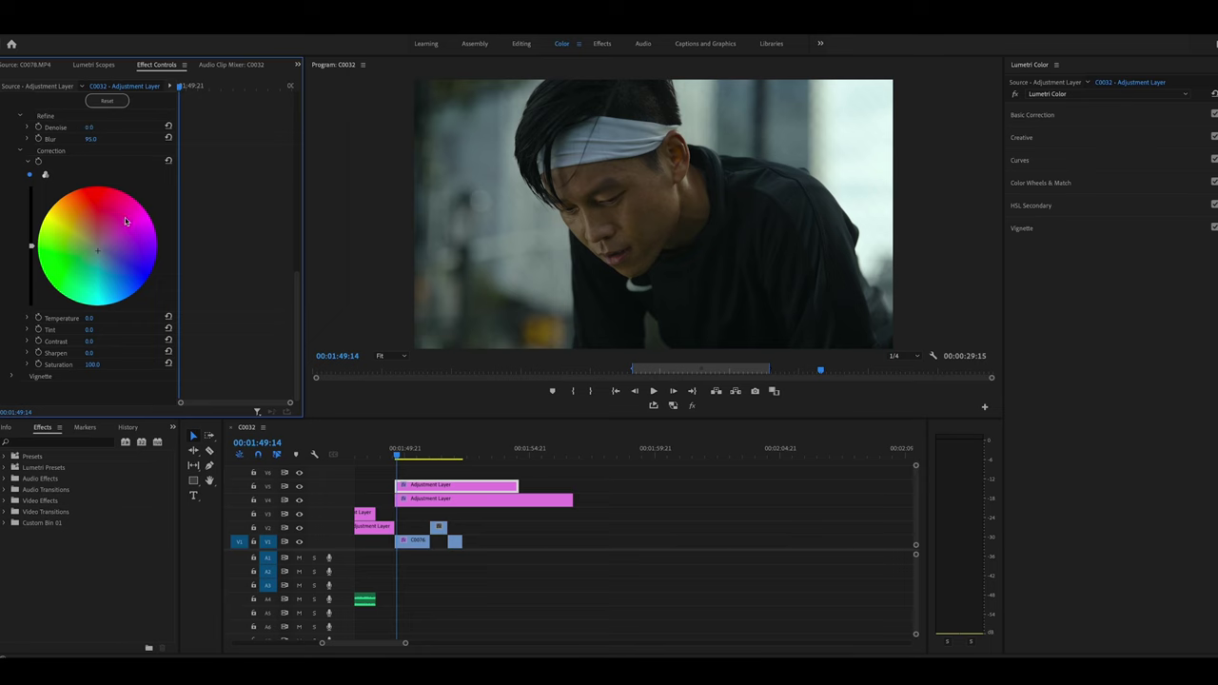
{"action": "scroll", "coordinate": [125, 220], "scroll_direction": "up", "scroll_amount": 10}
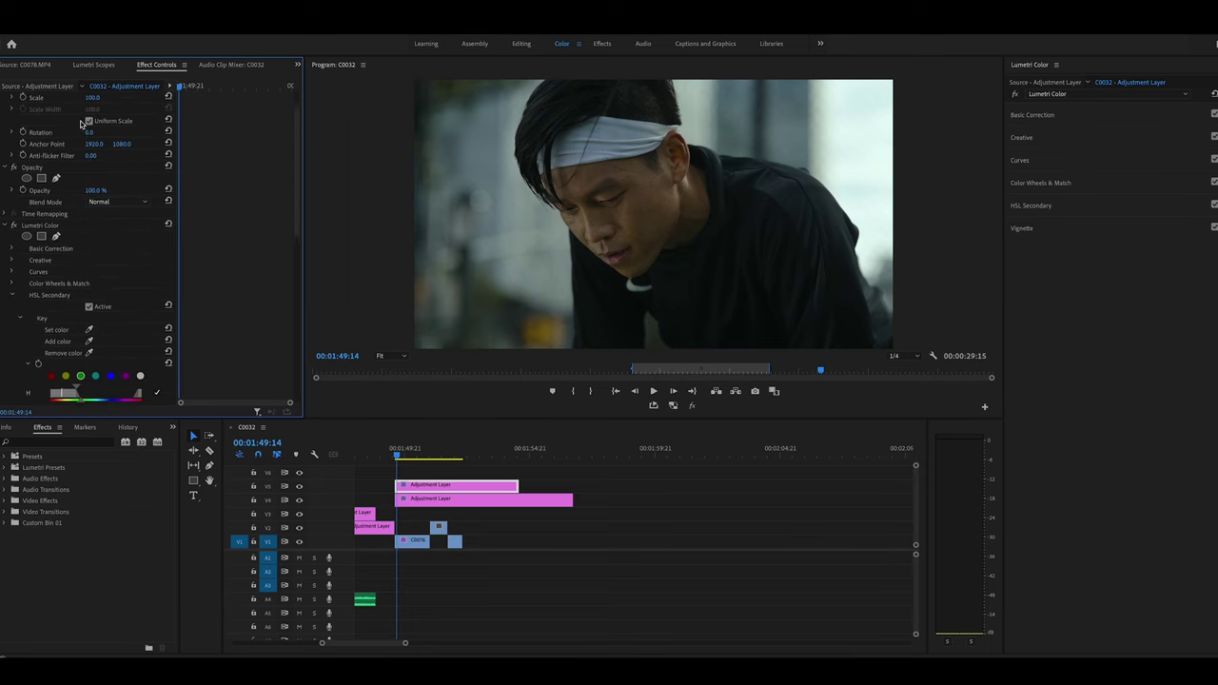
{"action": "scroll", "coordinate": [82, 123], "scroll_direction": "up", "scroll_amount": 1}
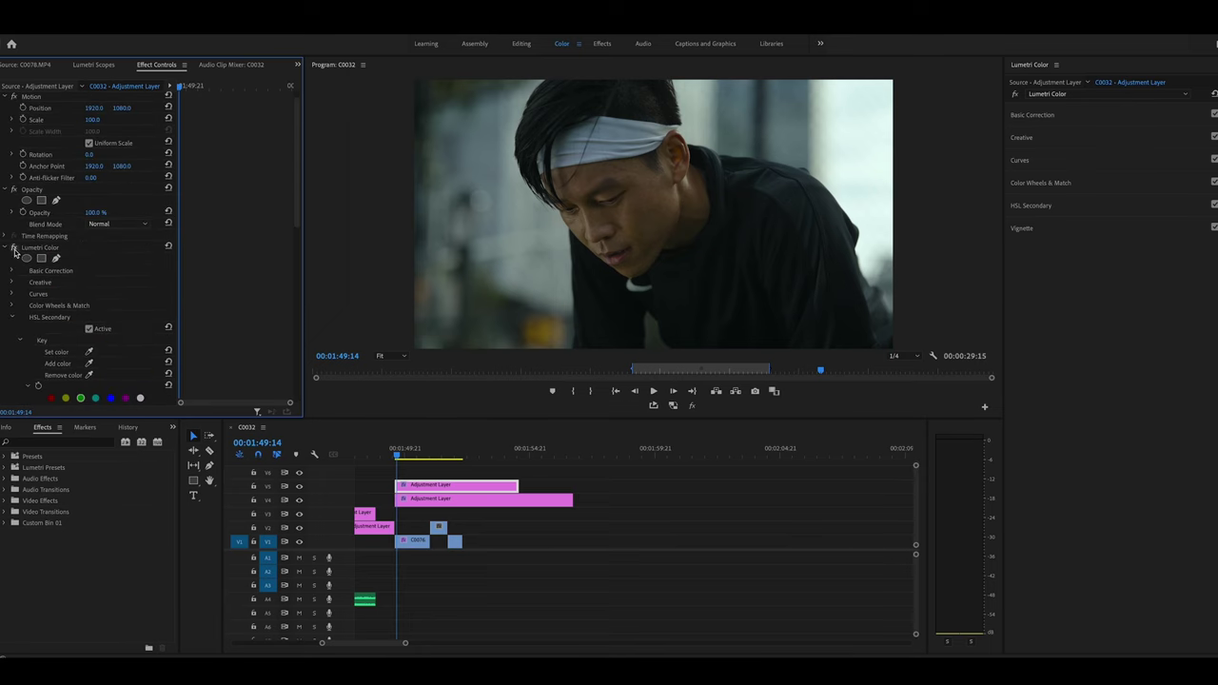
- Toggle the Lumetri Color effect off and on to compare, then switch to the Assembly workspace
{"action": "left_click", "coordinate": [14, 251]}
{"action": "left_click", "coordinate": [15, 250]}
{"action": "left_click", "coordinate": [14, 250]}
{"action": "left_click", "coordinate": [14, 251]}
{"action": "left_click", "coordinate": [15, 250]}
{"action": "left_click", "coordinate": [15, 250]}
{"action": "left_click", "coordinate": [15, 250]}
{"action": "left_click", "coordinate": [14, 250]}
{"action": "key", "text": "alt+shift+0"}
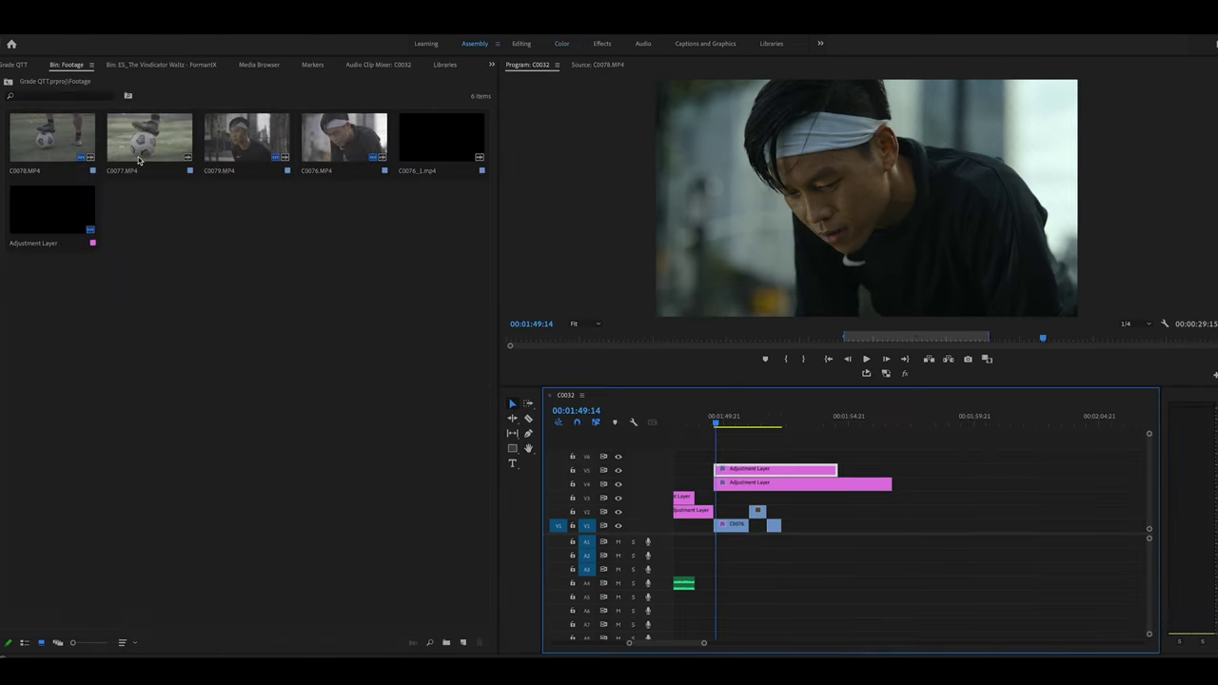
- Place a third Adjustment Layer on V6 and key its HSL Secondary from the yellow Set color swatch
{"action": "left_click_drag", "start_coordinate": [52, 209], "coordinate": [719, 456]}
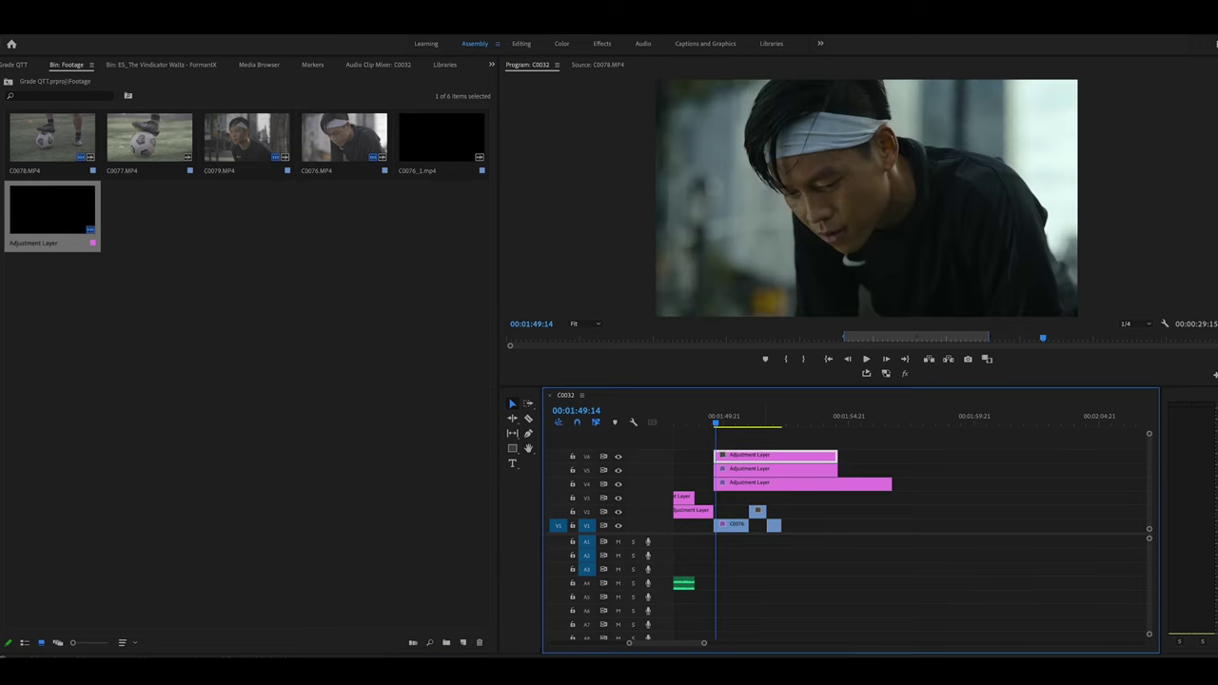
{"action": "left_click", "coordinate": [561, 44]}
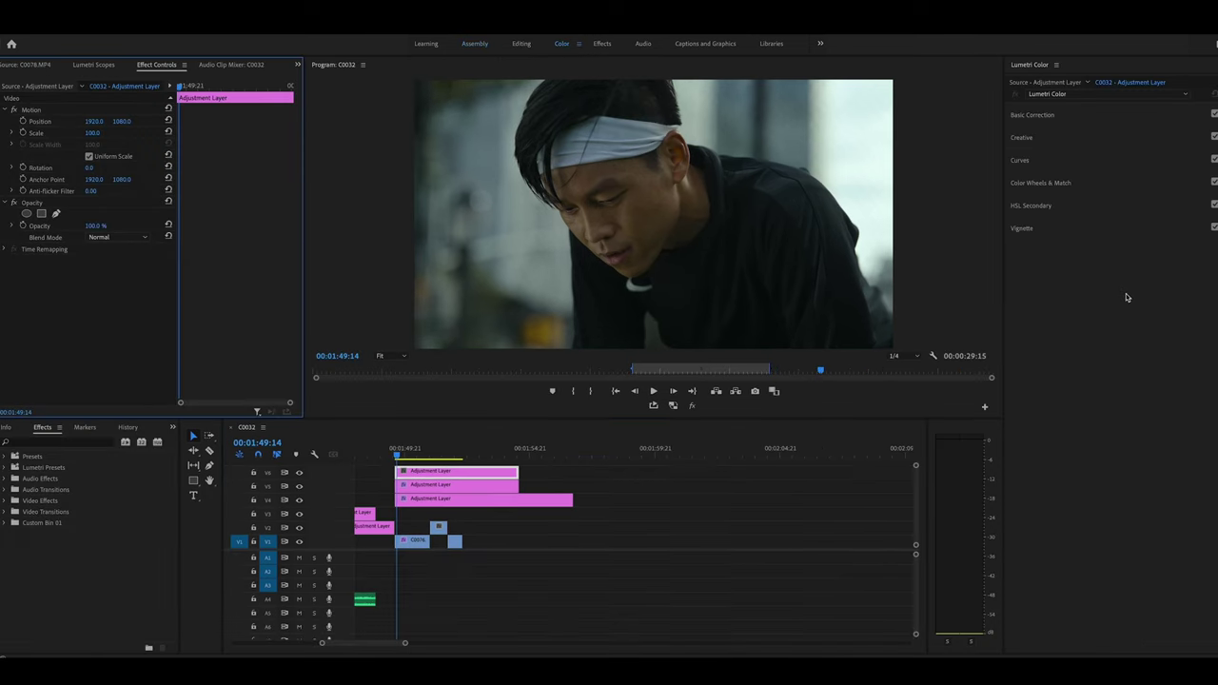
{"action": "left_click", "coordinate": [1076, 207]}
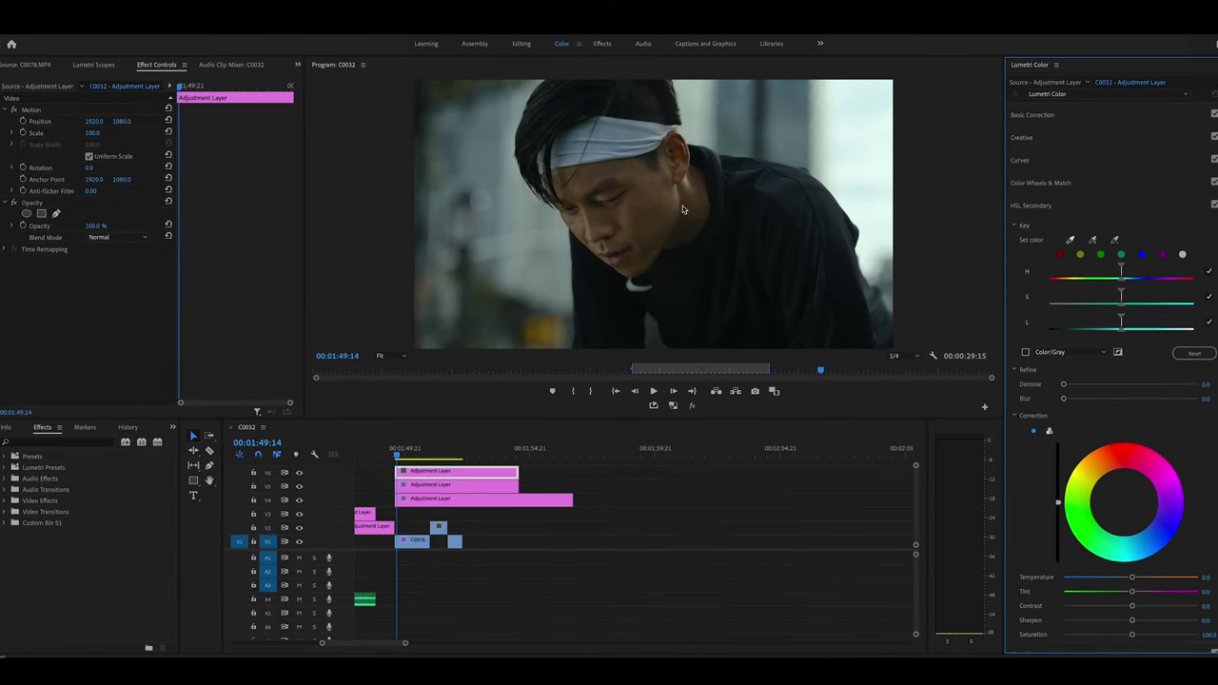
{"action": "left_click", "coordinate": [1080, 254]}
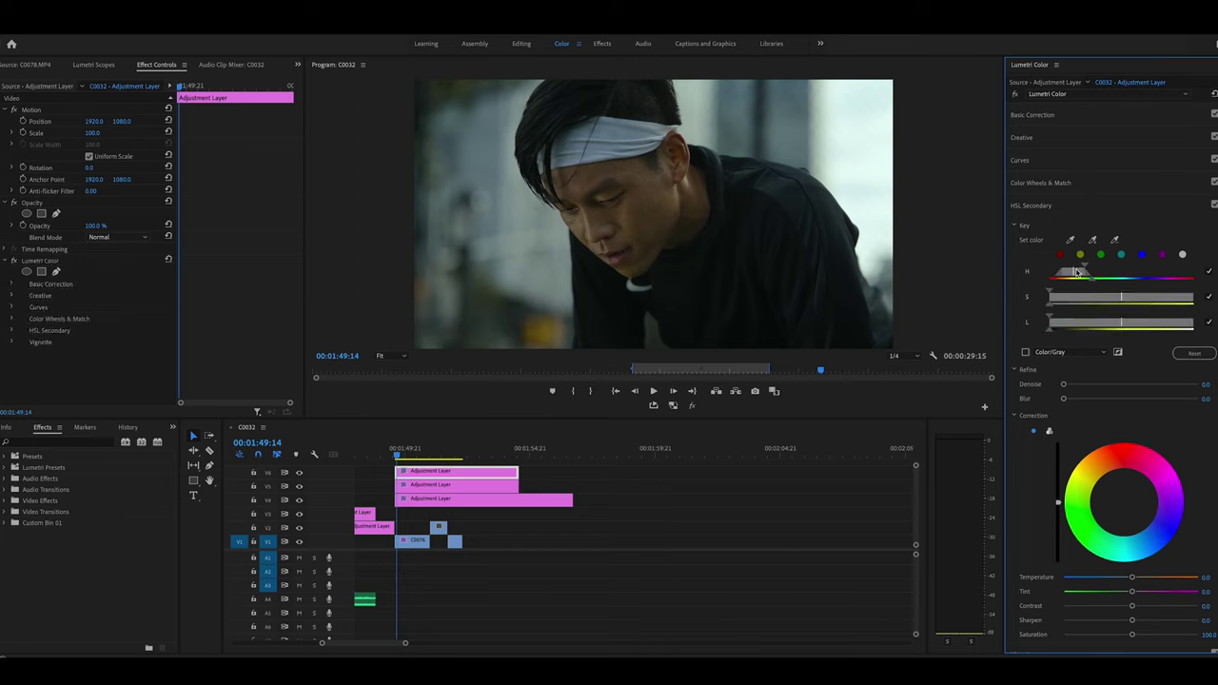
- Narrow the hue range, set Blur to about 16.8, Tint about 5 and Saturation about 108
{"action": "left_click_drag", "start_coordinate": [1075, 273], "coordinate": [1067, 274]}
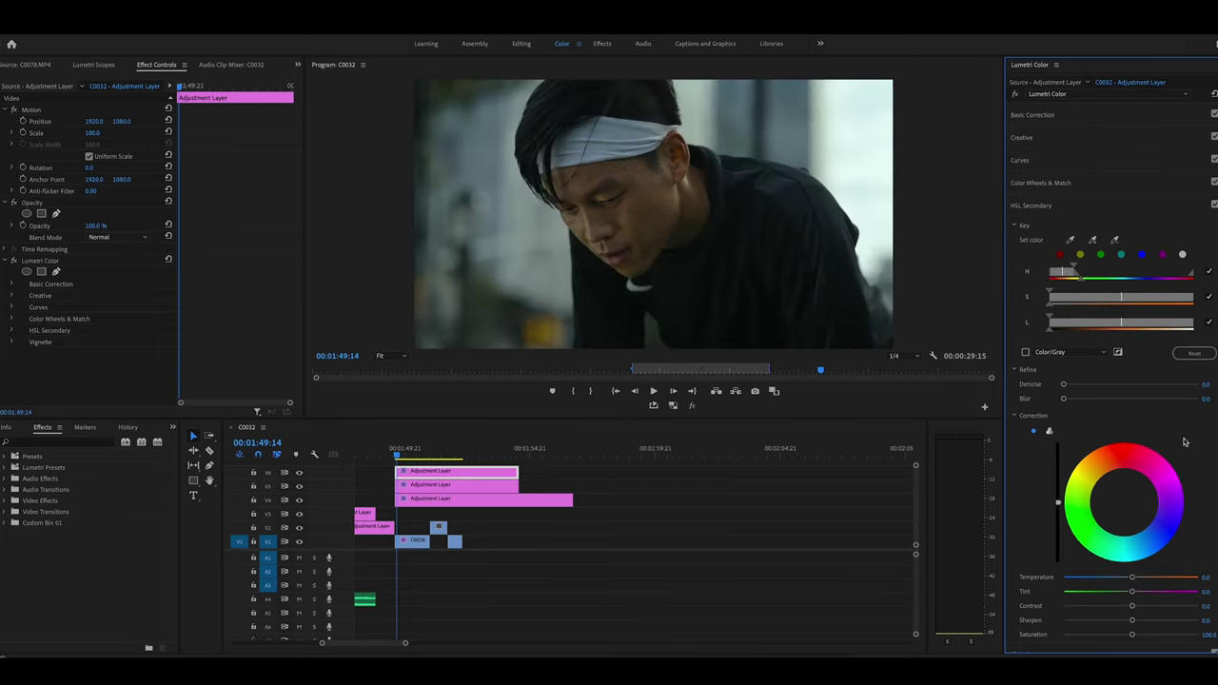
{"action": "left_click_drag", "start_coordinate": [1065, 400], "coordinate": [1140, 402]}
{"action": "left_click_drag", "start_coordinate": [1133, 591], "coordinate": [1135, 593]}
{"action": "mouse_move", "coordinate": [1132, 579]}
{"action": "left_mouse_down"}
{"action": "mouse_move", "coordinate": [1113, 579]}
{"action": "mouse_move", "coordinate": [1132, 576]}
{"action": "left_mouse_up"}
{"action": "left_click_drag", "start_coordinate": [1131, 576], "coordinate": [1130, 577]}
{"action": "double_click", "coordinate": [1134, 578]}
{"action": "left_click_drag", "start_coordinate": [1132, 635], "coordinate": [1134, 636]}
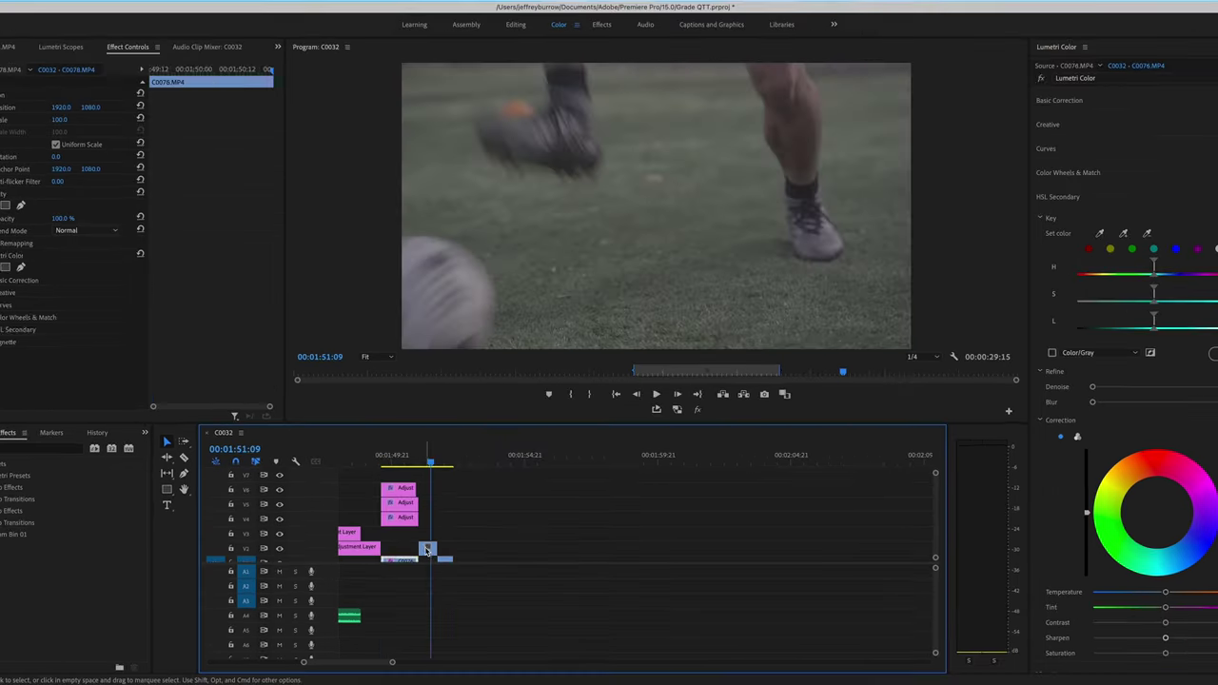
- Extend the V4 adjustment layer's end edge over the ball-kick shot
{"action": "left_click", "coordinate": [429, 550]}
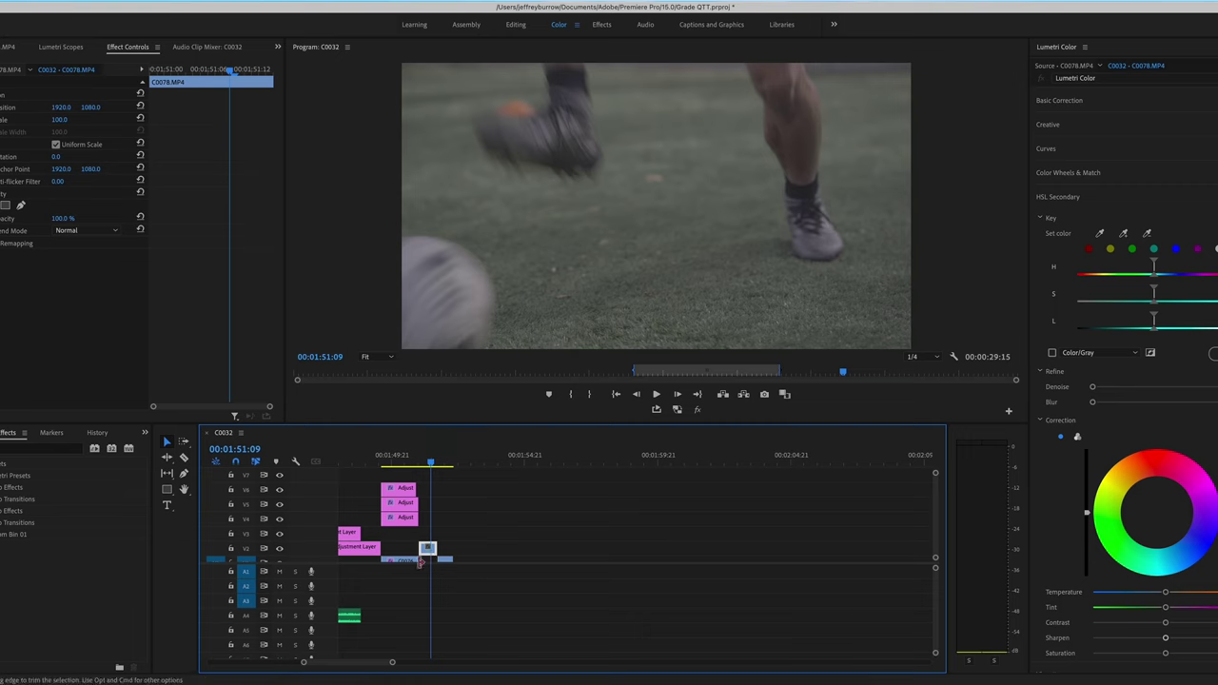
{"action": "left_click", "coordinate": [401, 560]}
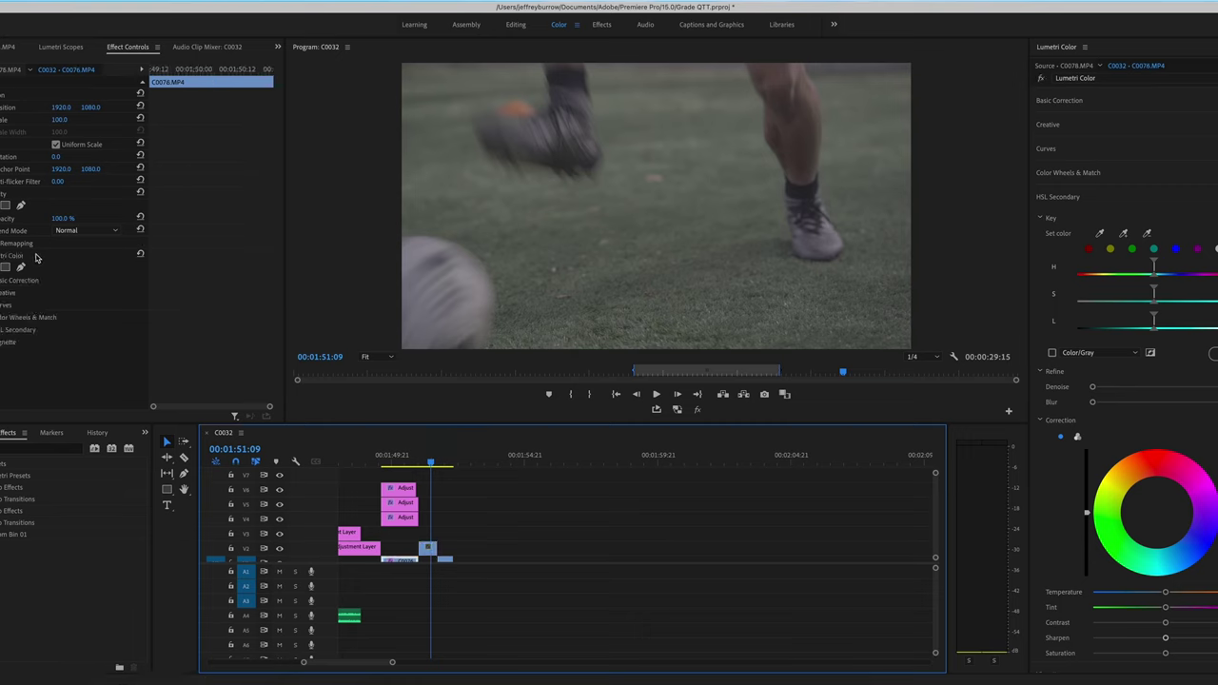
{"action": "left_click", "coordinate": [36, 258]}
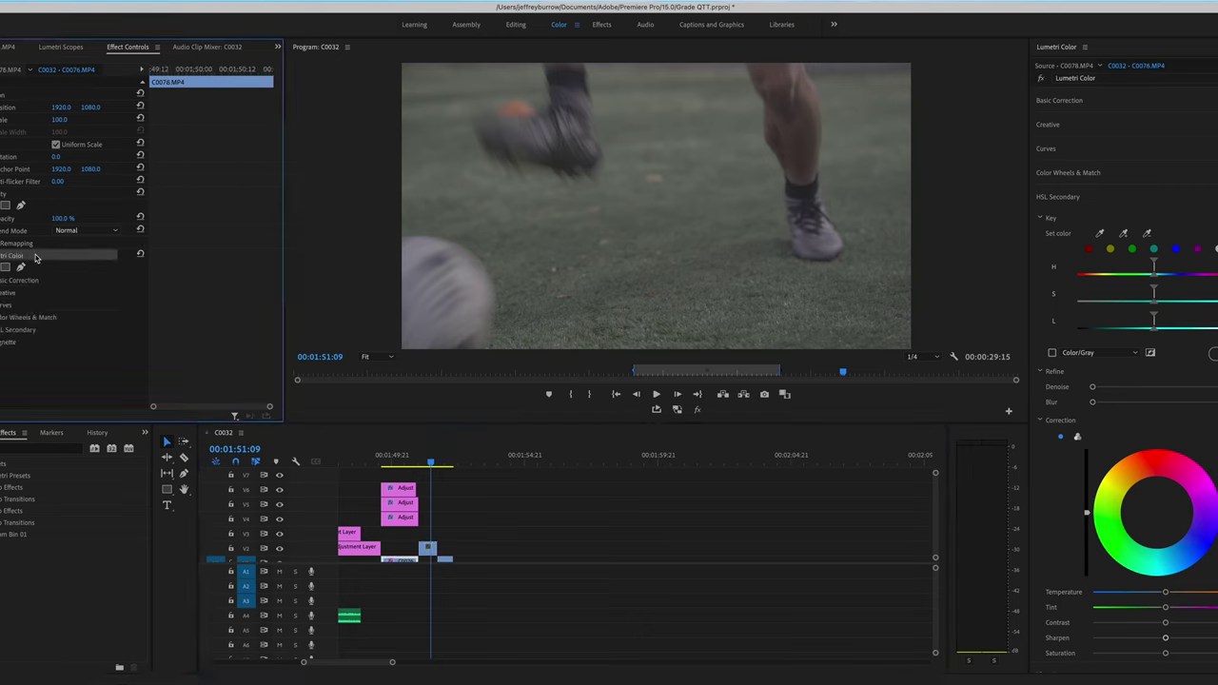
{"action": "left_click", "coordinate": [428, 552]}
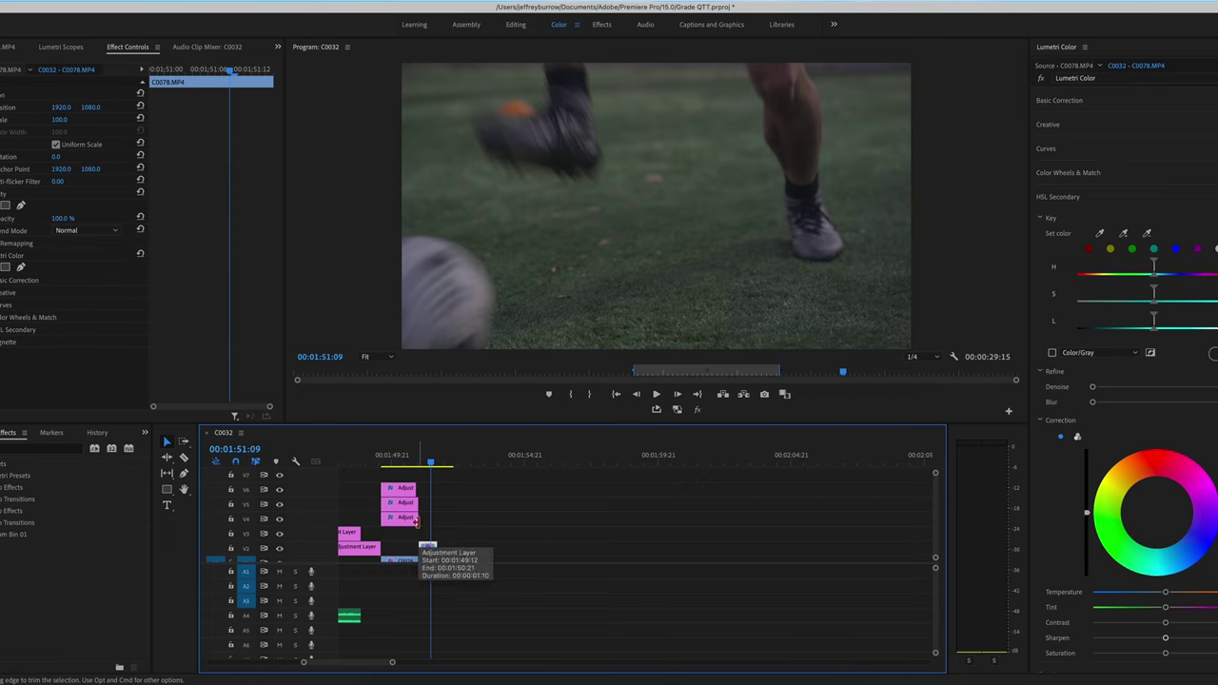
{"action": "left_click_drag", "start_coordinate": [415, 520], "coordinate": [428, 469]}
- On the V6 adjustment layer, lower the HSL skin-key tint slightly and preview face to ball-kick
{"action": "left_click", "coordinate": [428, 488]}
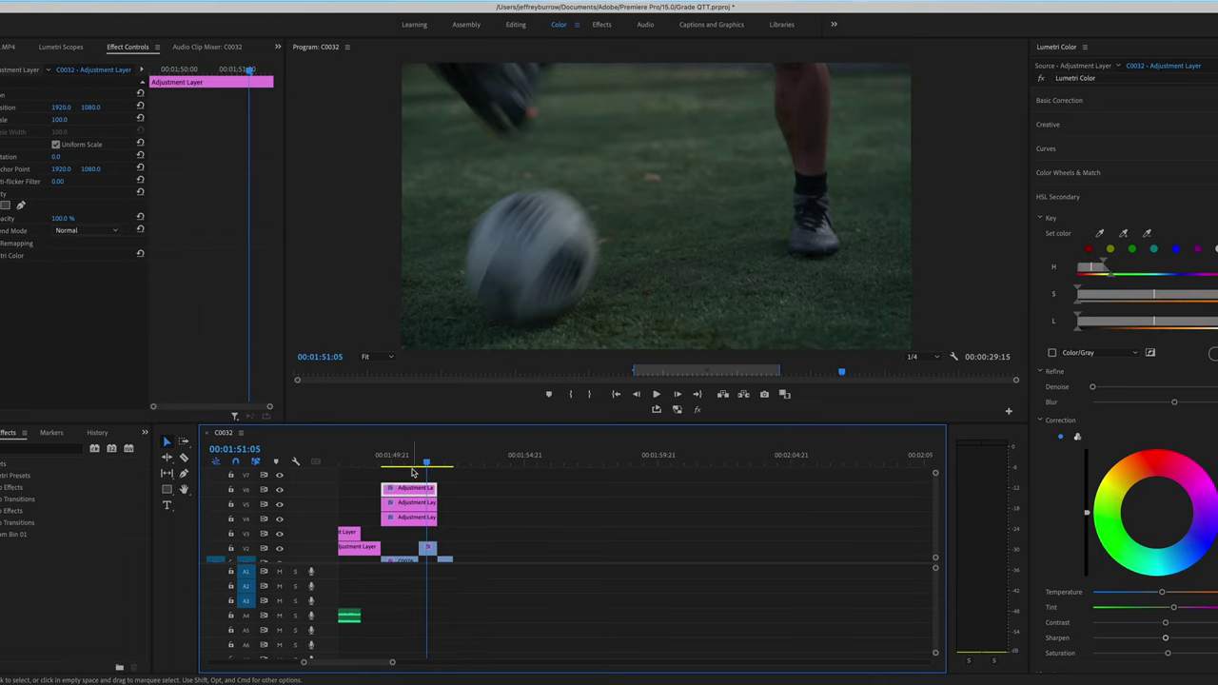
{"action": "left_click", "coordinate": [412, 462]}
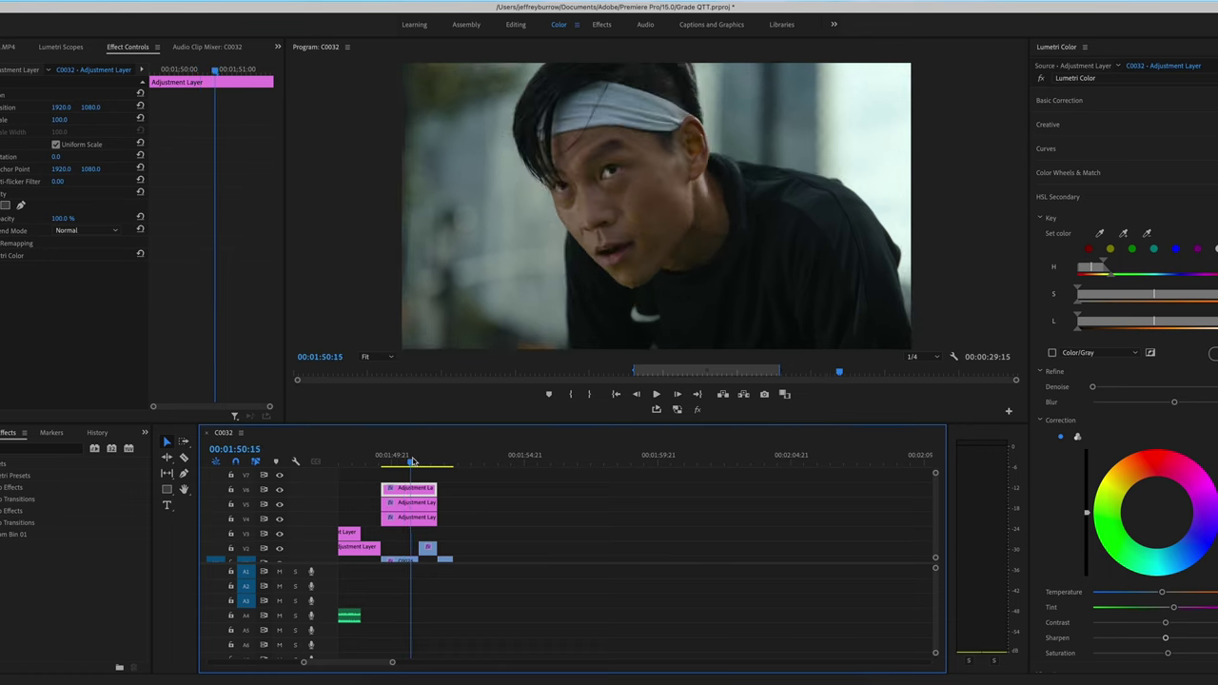
{"action": "left_click_drag", "start_coordinate": [412, 461], "coordinate": [426, 464]}
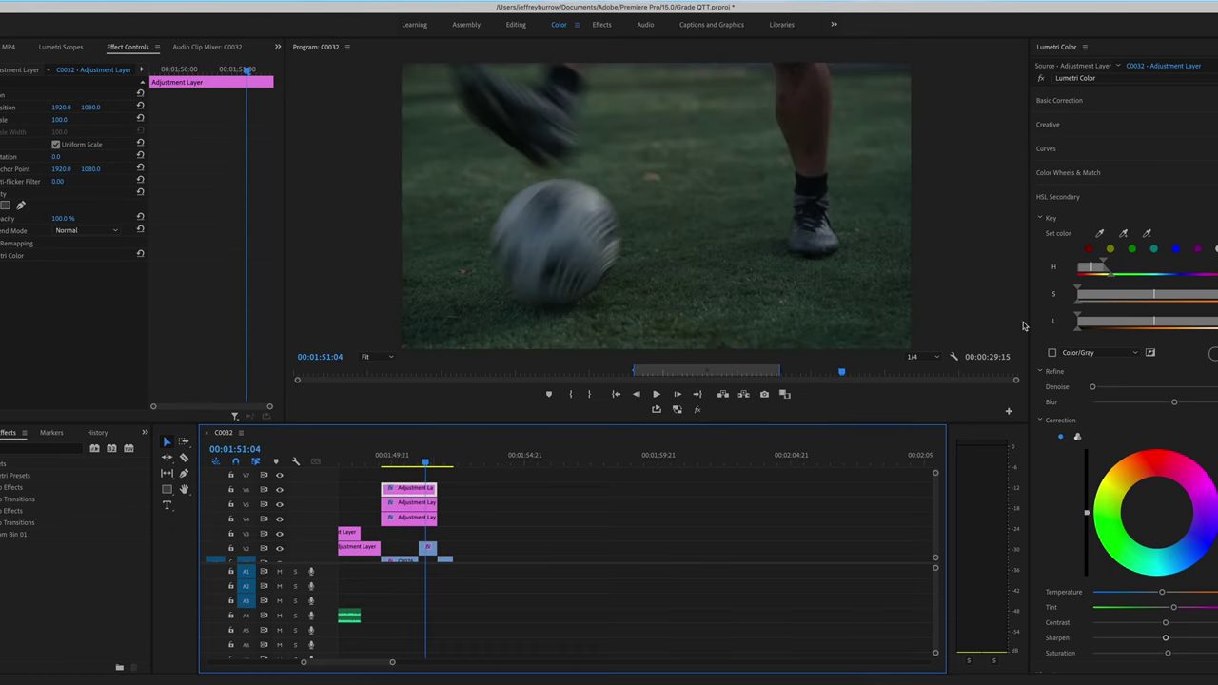
{"action": "left_click_drag", "start_coordinate": [1180, 606], "coordinate": [1170, 610]}
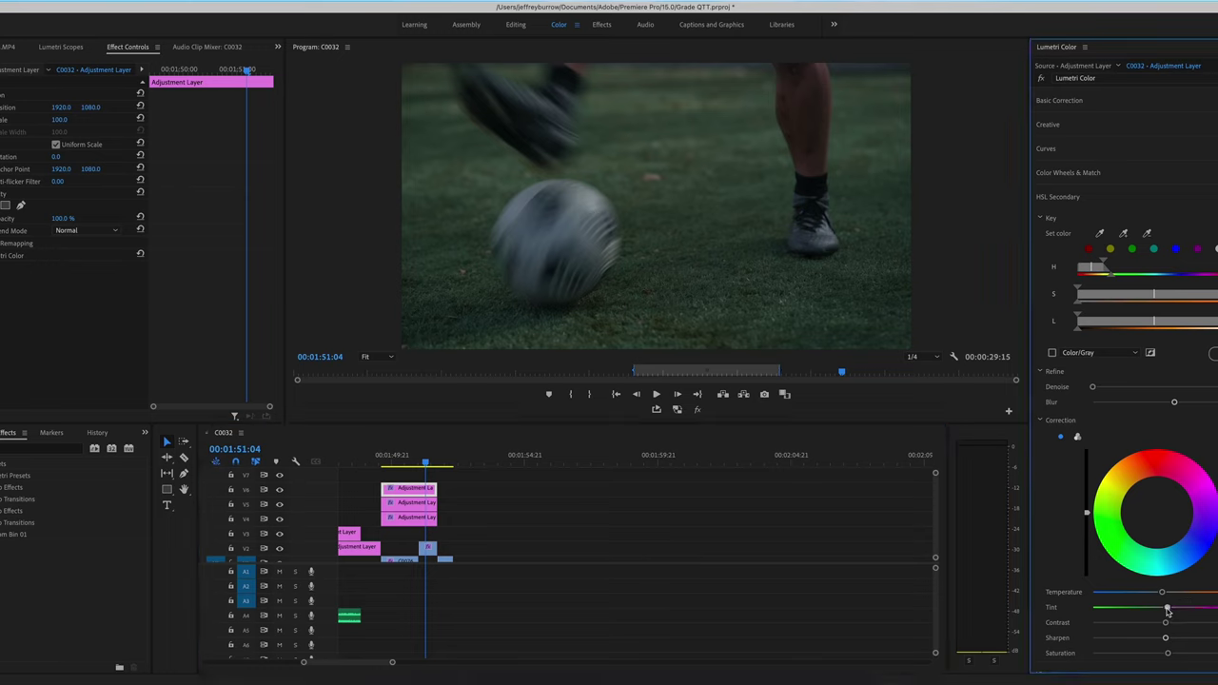
{"action": "left_click", "coordinate": [415, 455]}
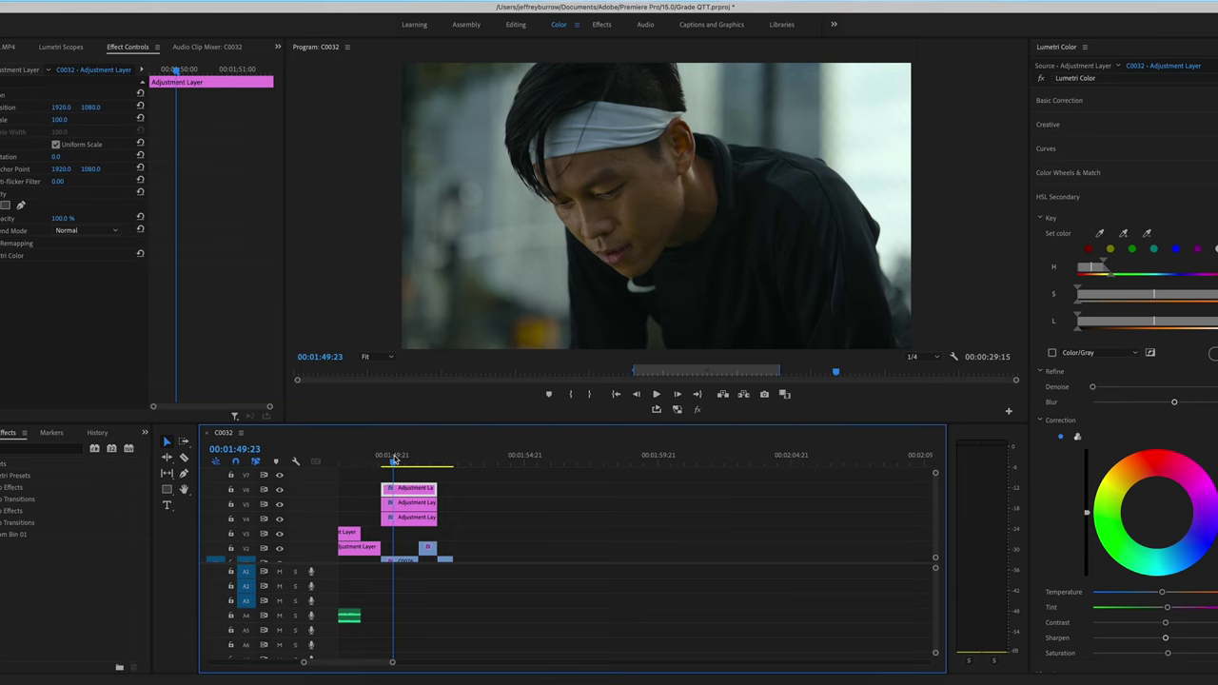
{"action": "left_click_drag", "start_coordinate": [397, 459], "coordinate": [438, 473]}
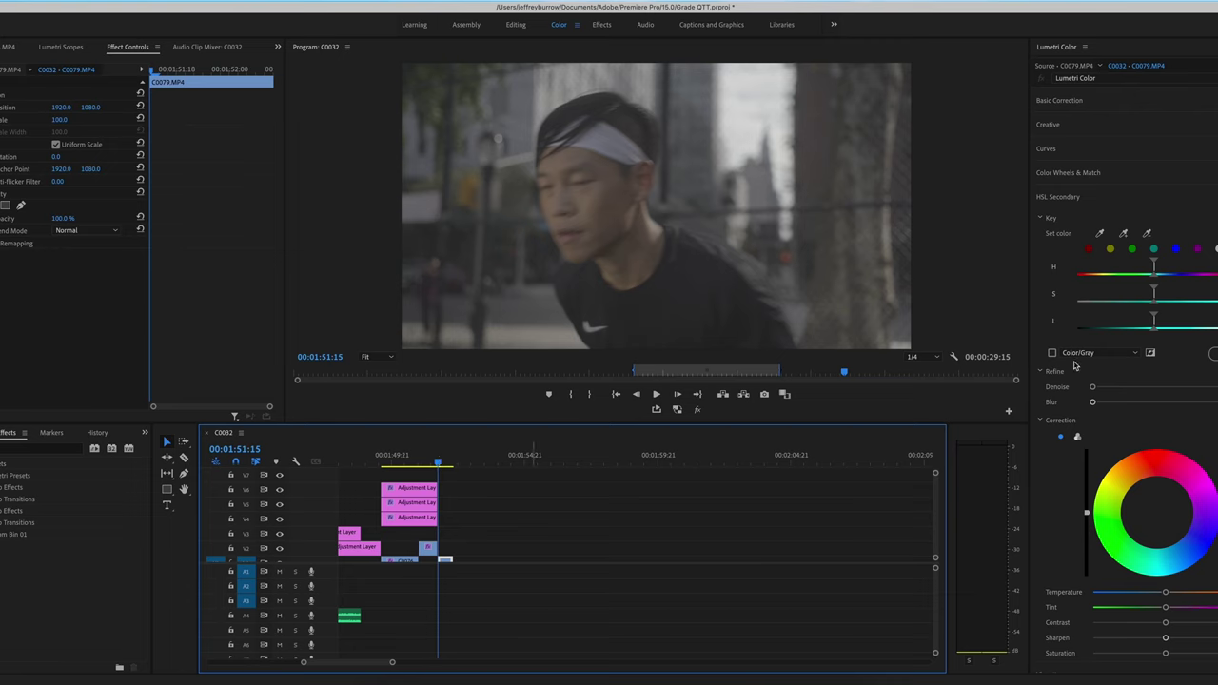
- Extend the V4 adjustment layer's end over clip C0079
{"action": "left_click", "coordinate": [427, 548]}
{"action": "left_click", "coordinate": [10, 257]}
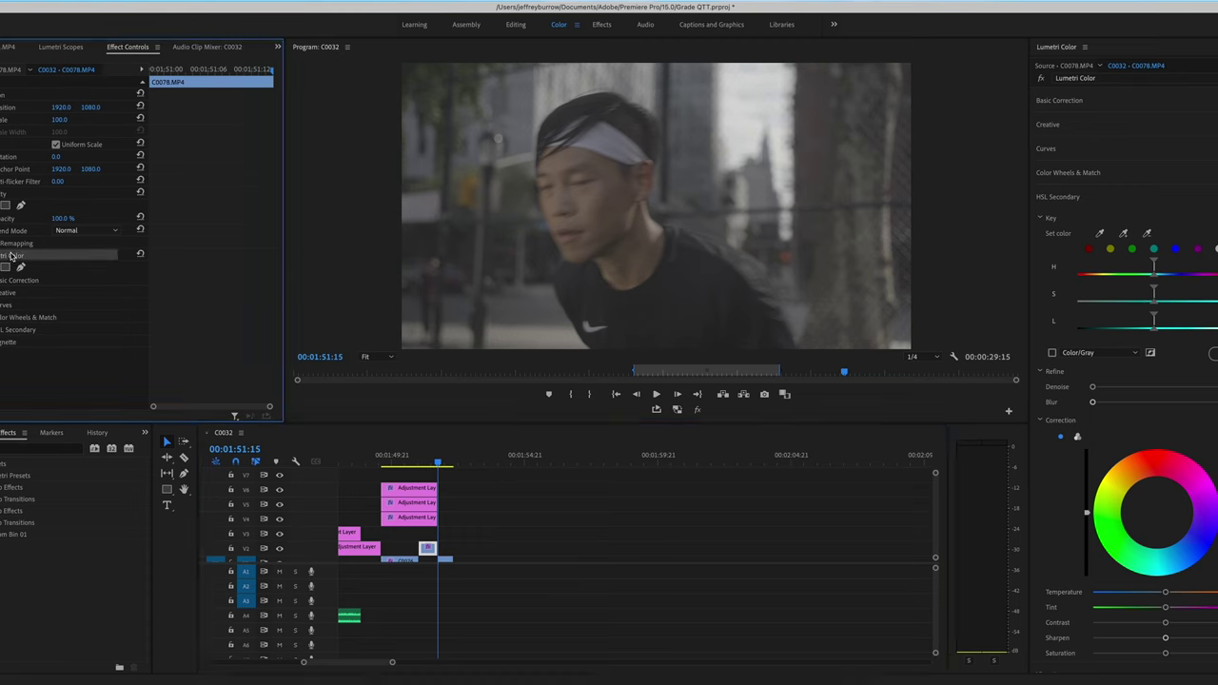
{"action": "left_click", "coordinate": [404, 560]}
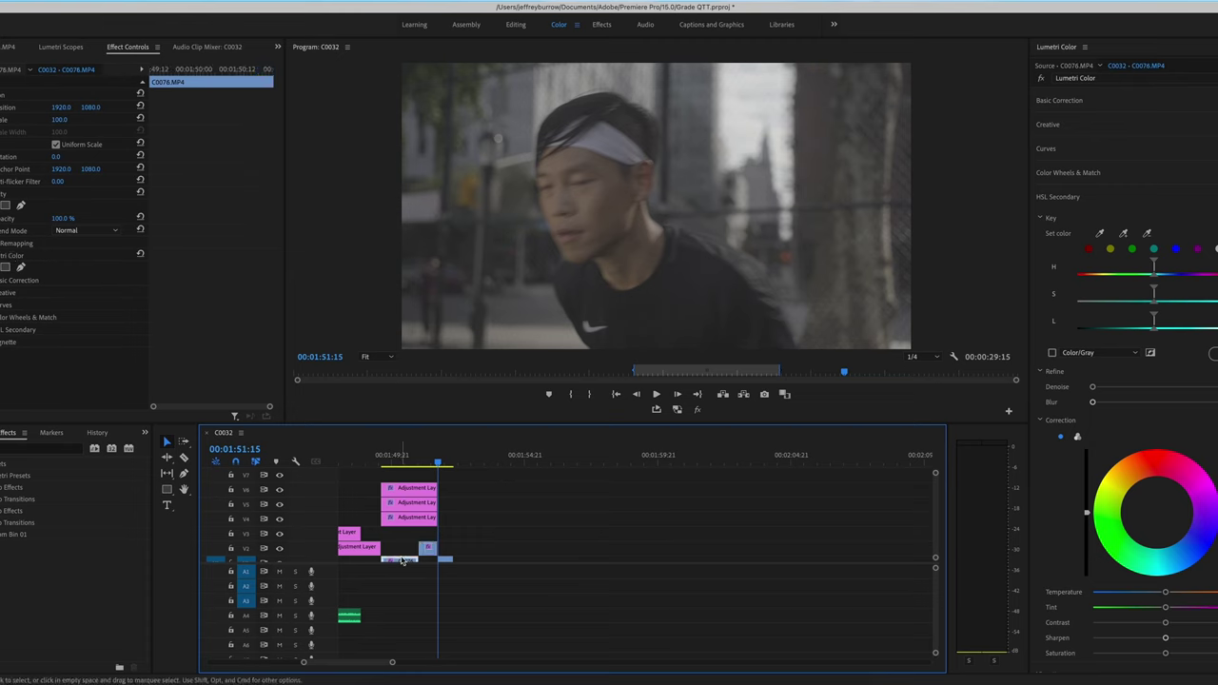
{"action": "left_click", "coordinate": [16, 257]}
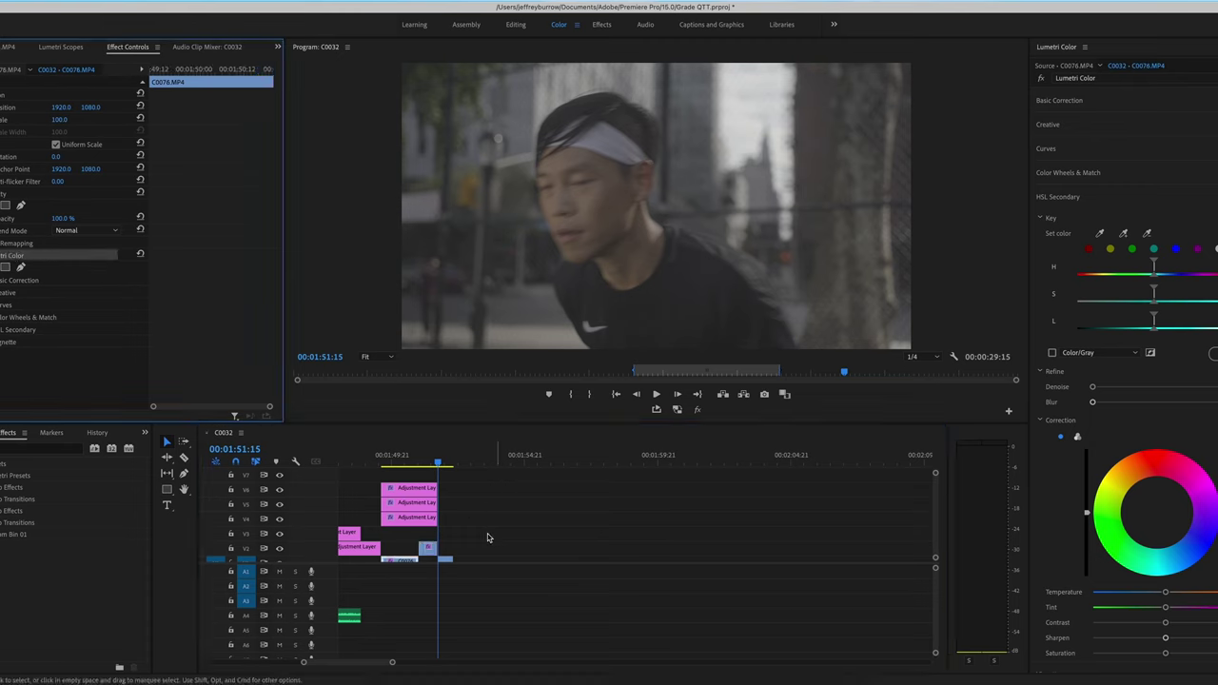
{"action": "left_click", "coordinate": [446, 560]}
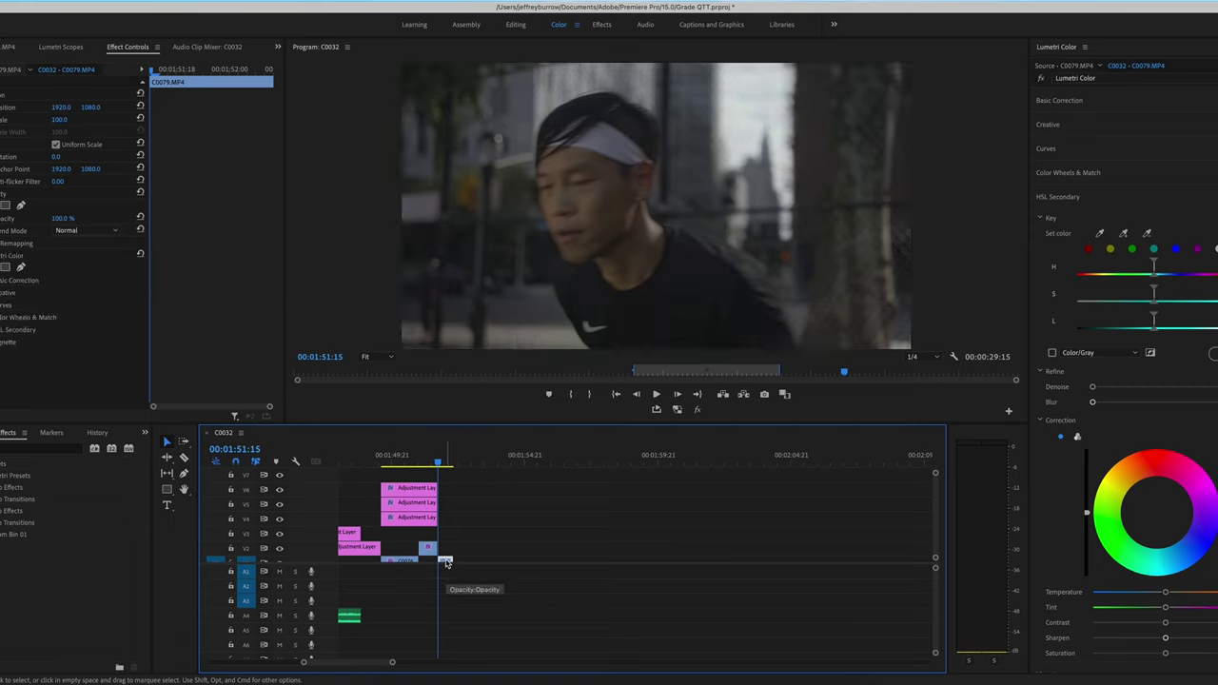
{"action": "left_click_drag", "start_coordinate": [438, 519], "coordinate": [453, 489]}
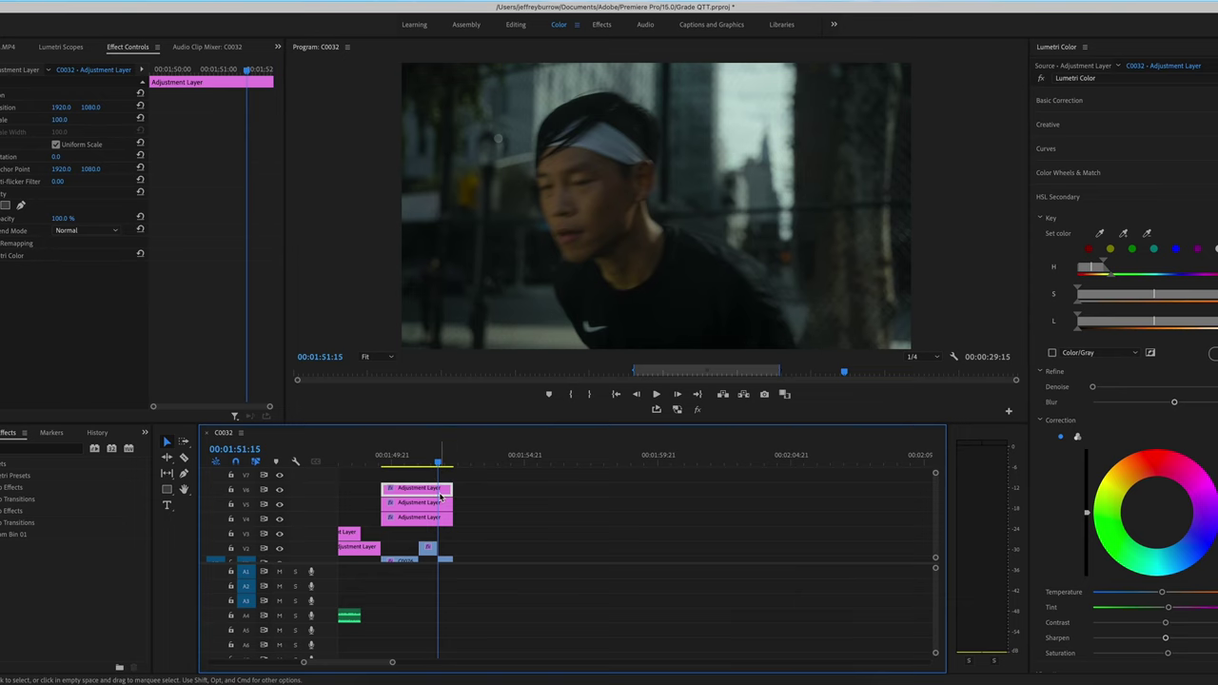
{"action": "left_click", "coordinate": [445, 467]}
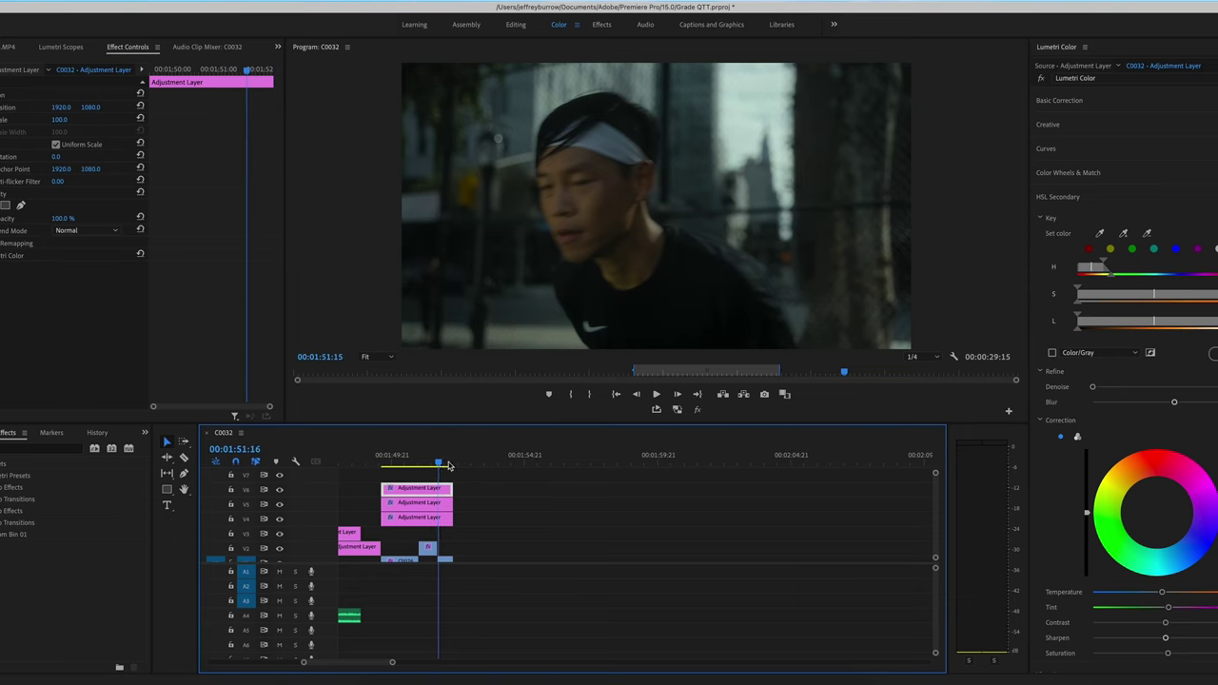
- Lift C0079's shadows in Basic Correction, tweak blacks and highlights, and play back the sequence
{"action": "left_click", "coordinate": [1108, 149]}
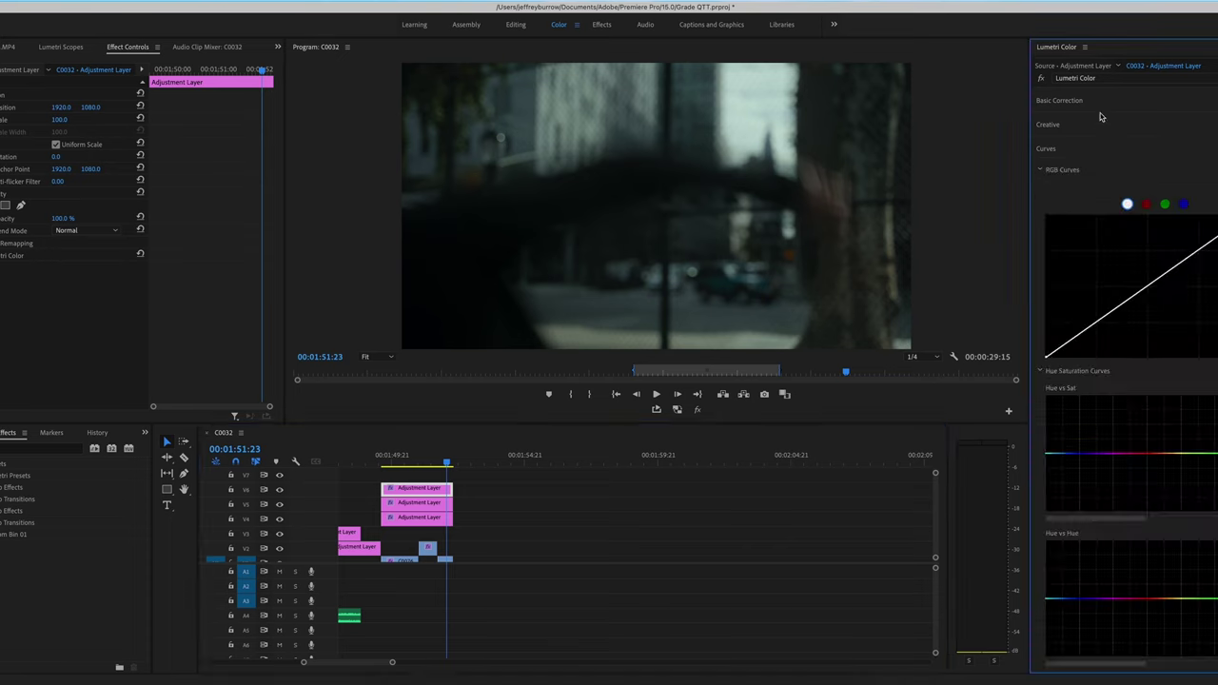
{"action": "left_click", "coordinate": [1102, 99]}
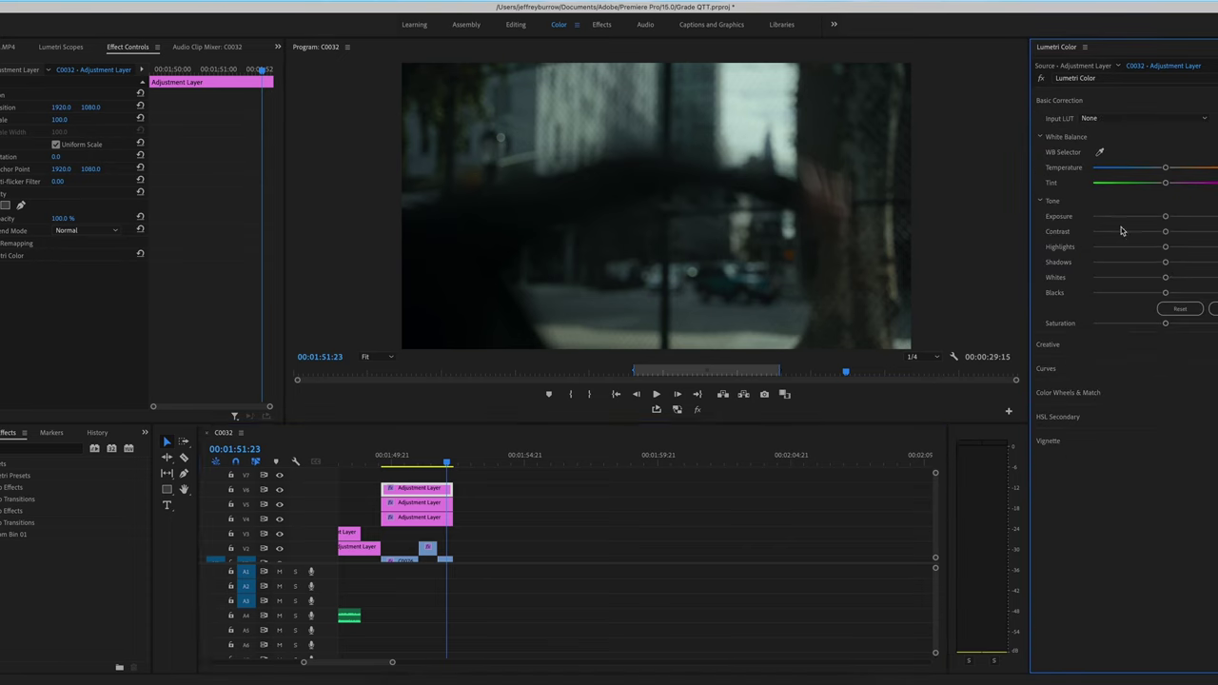
{"action": "left_click", "coordinate": [445, 559]}
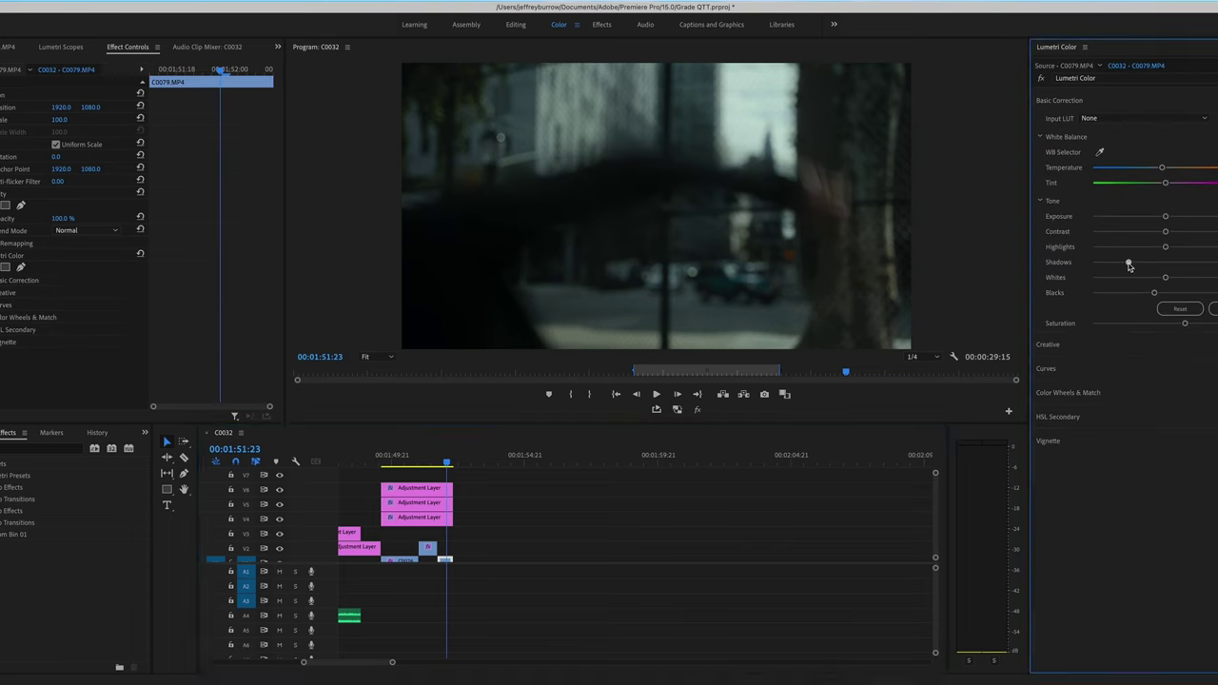
{"action": "left_click_drag", "start_coordinate": [1130, 262], "coordinate": [1142, 261]}
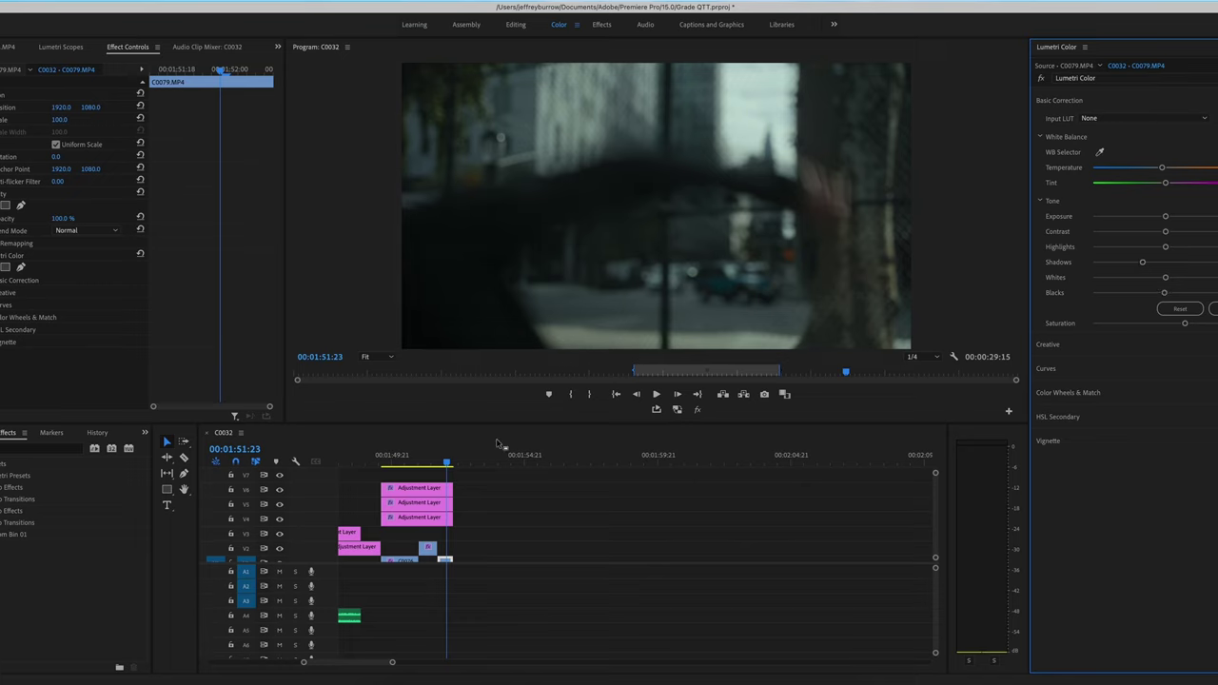
{"action": "left_click_drag", "start_coordinate": [447, 463], "coordinate": [436, 467]}
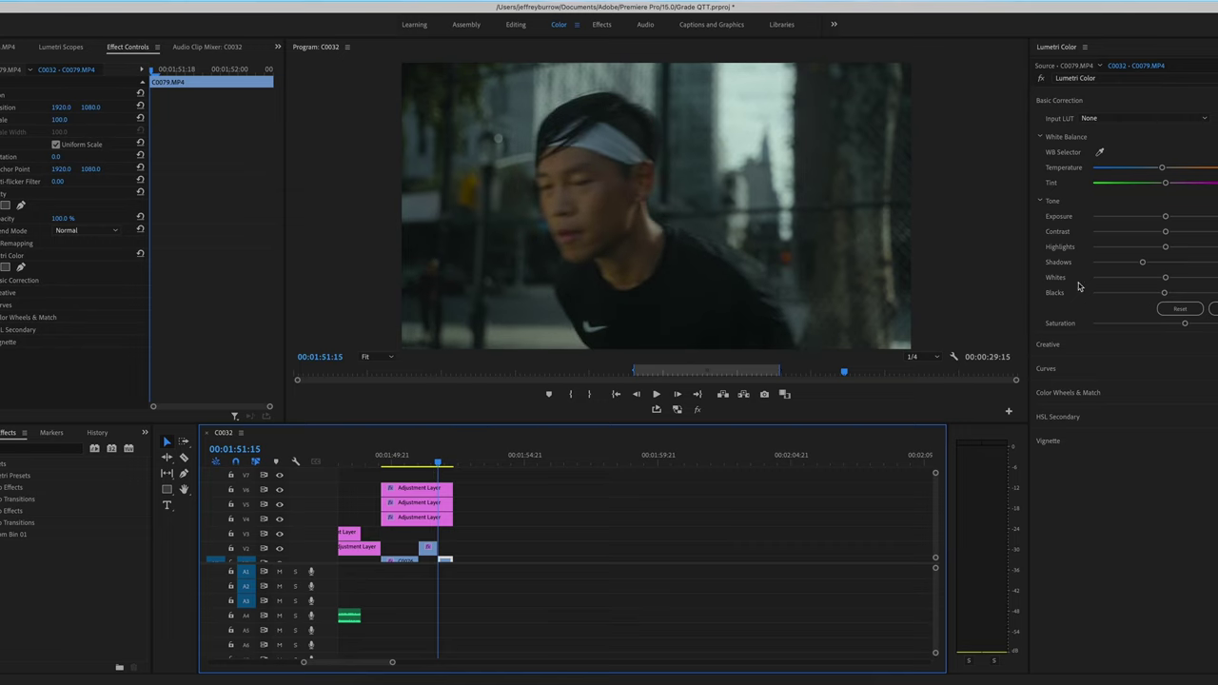
{"action": "left_click", "coordinate": [1166, 293]}
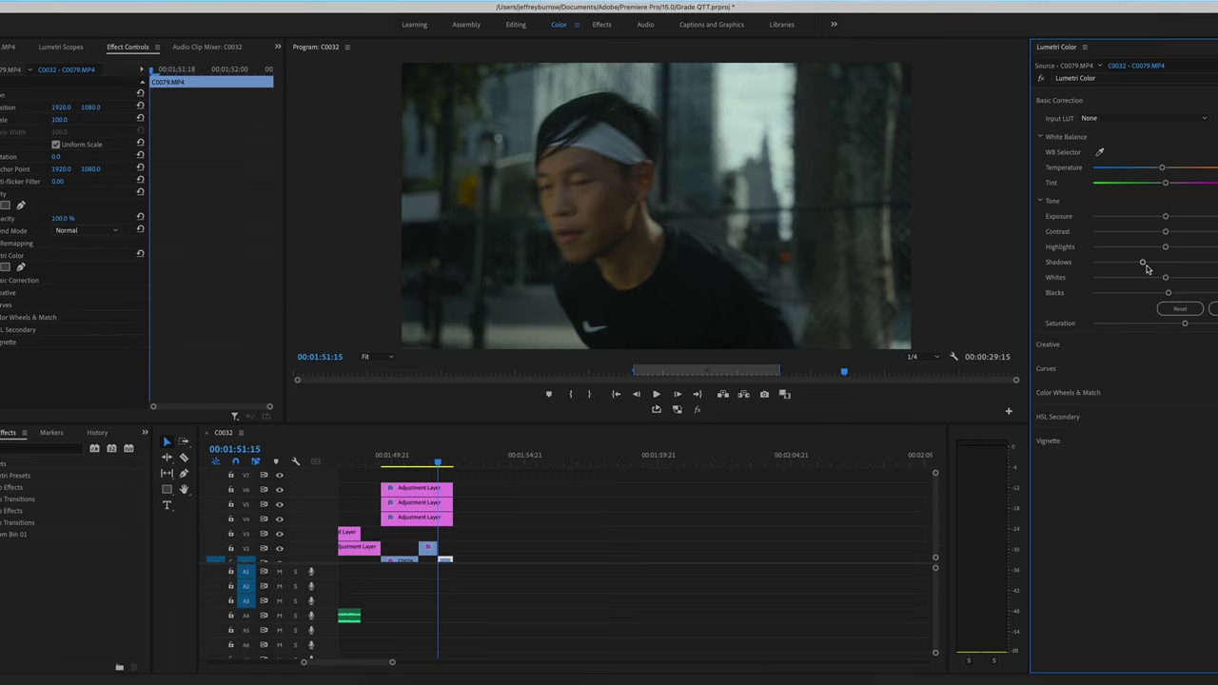
{"action": "left_click_drag", "start_coordinate": [1142, 263], "coordinate": [1169, 246]}
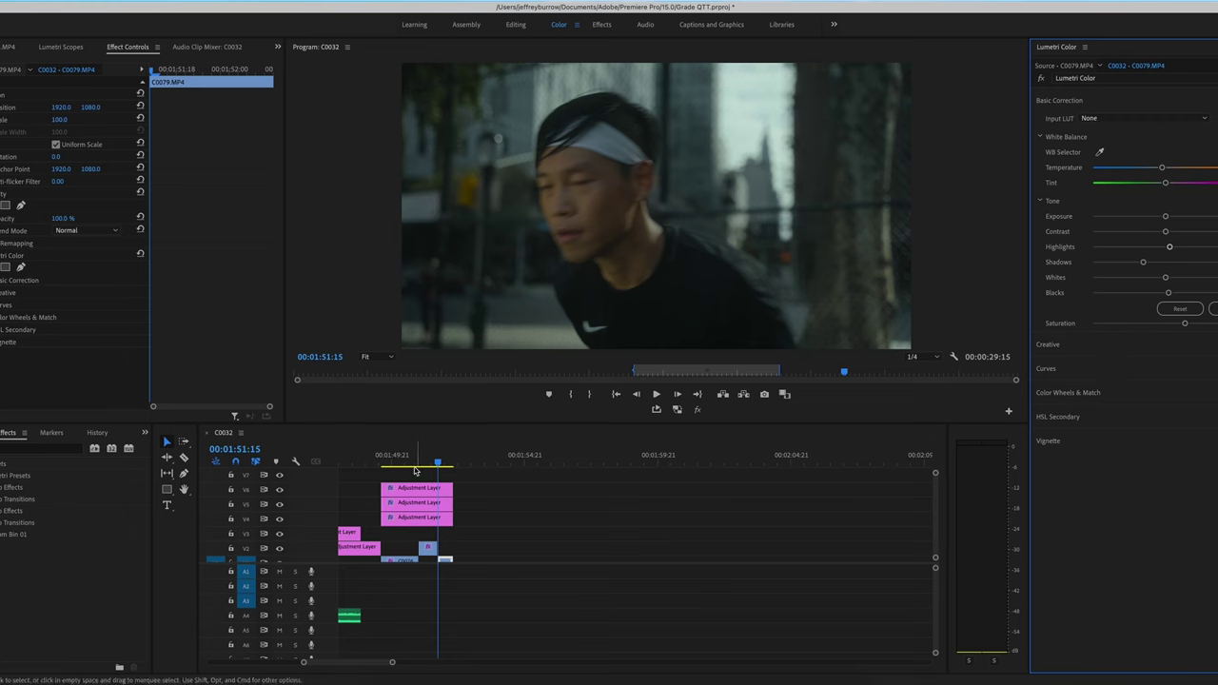
{"action": "left_click", "coordinate": [386, 463]}
{"action": "key", "text": "space"}
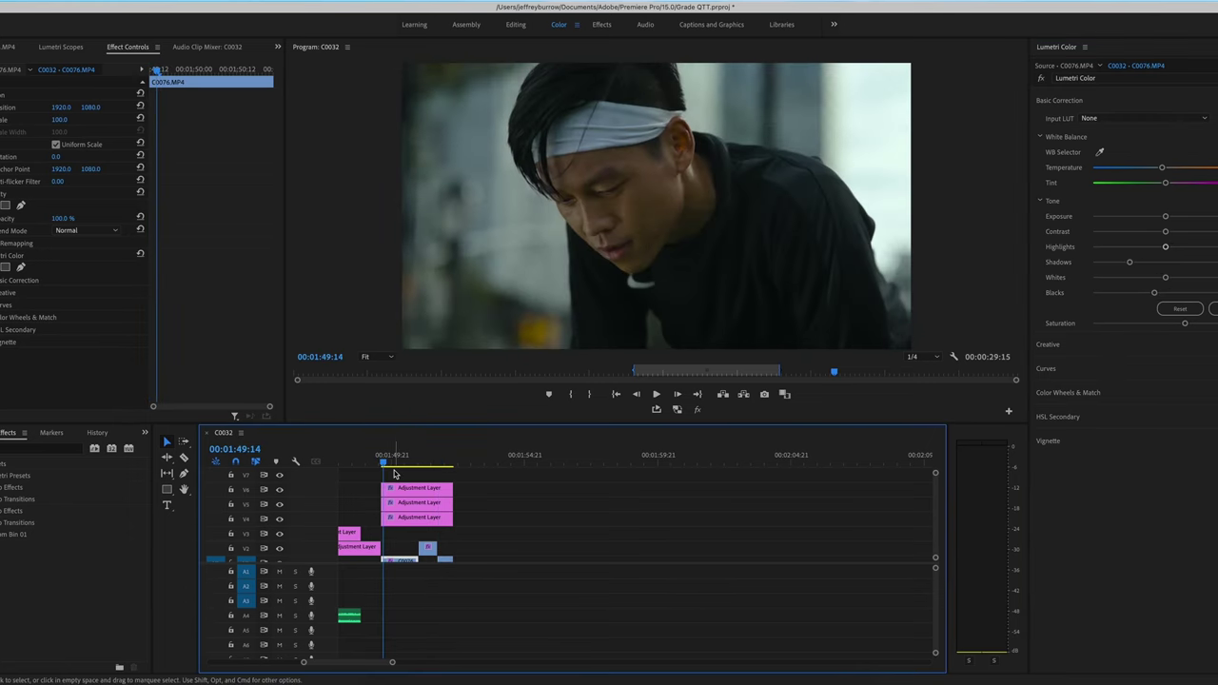